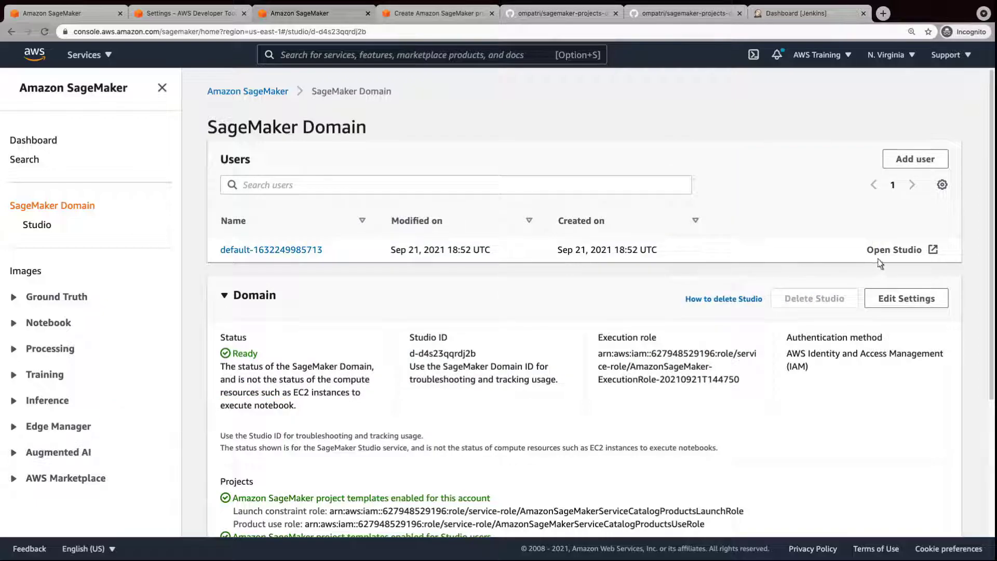
Open SageMaker Studio for the default user profile from the SageMaker Domain page.
click(898, 257)
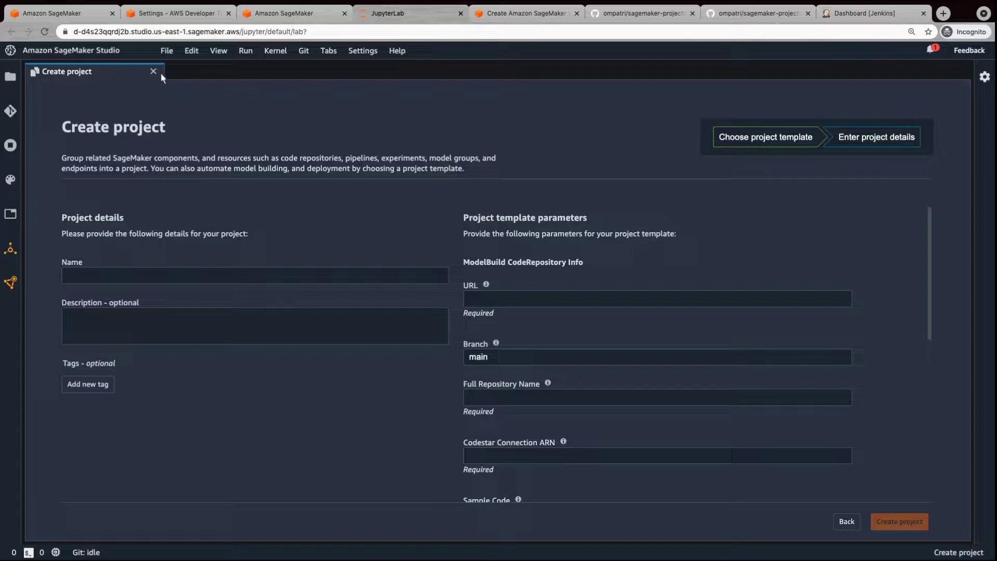
Close the leftover Create project form and bring up the SageMaker project templates, checking the Jenkins diagram.
click(154, 72)
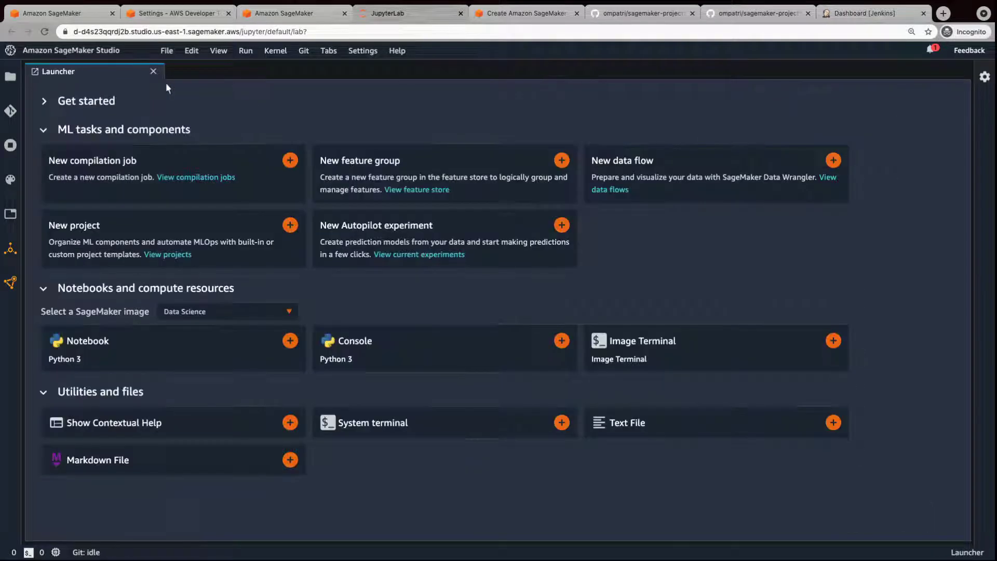
click(290, 226)
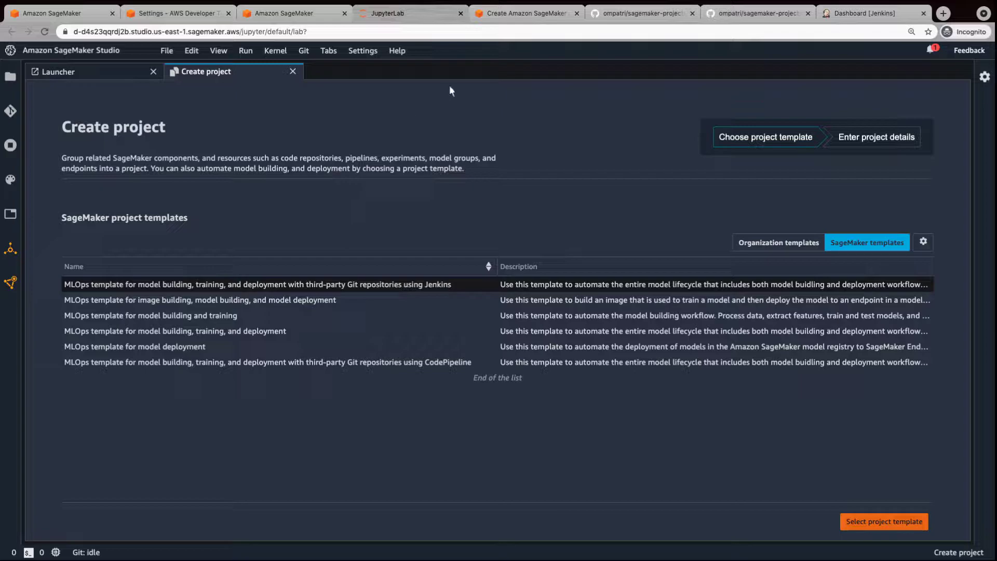
click(523, 20)
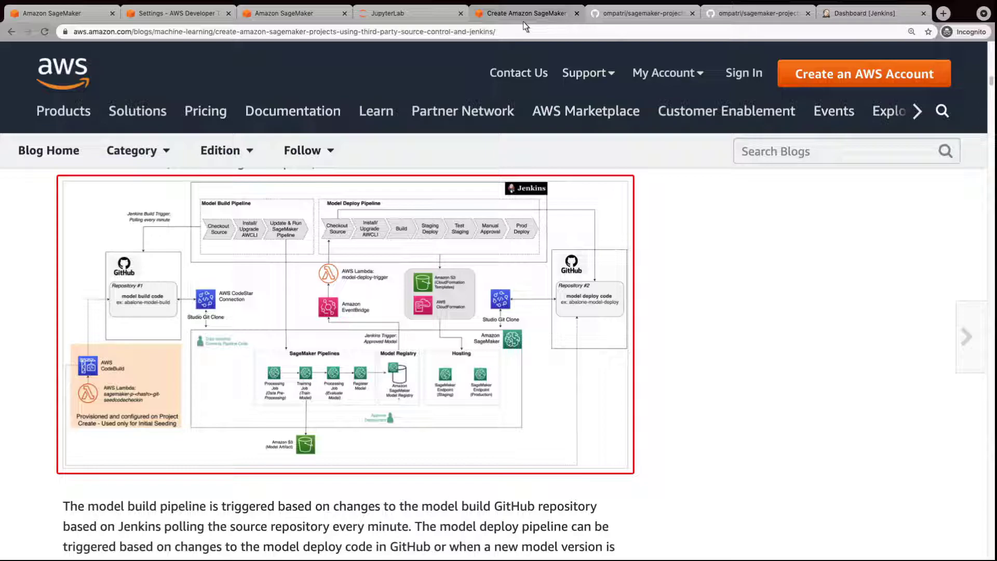
click(387, 16)
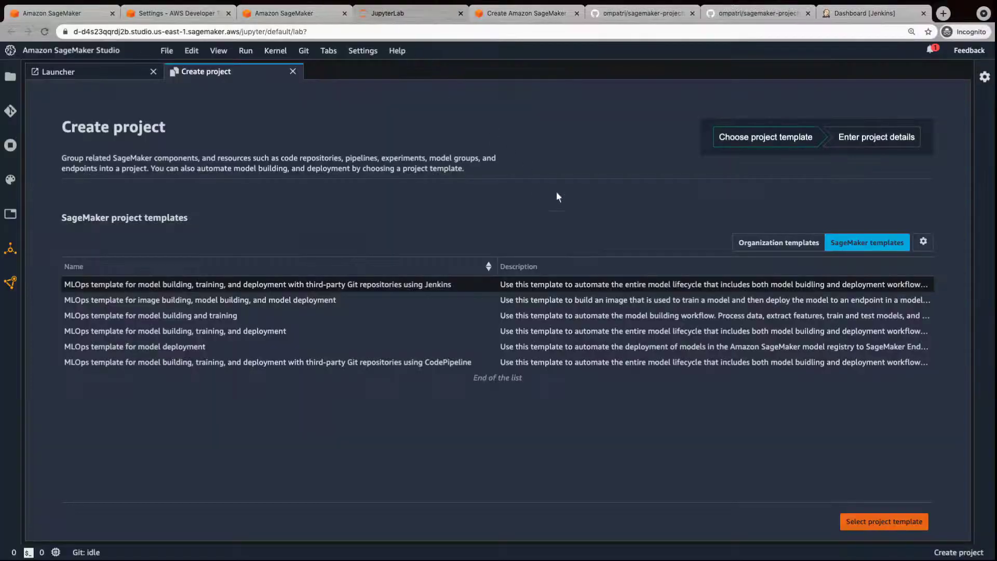
Choose the Jenkins template; name the project demo-v03, described 'Demo for SageMaker Projects with Jenkins Orchestration'.
click(883, 525)
click(65, 276)
text(demo-v03)
key(Tab)
text(Demo for SageMaker Projects with Jenkins Orchestration)
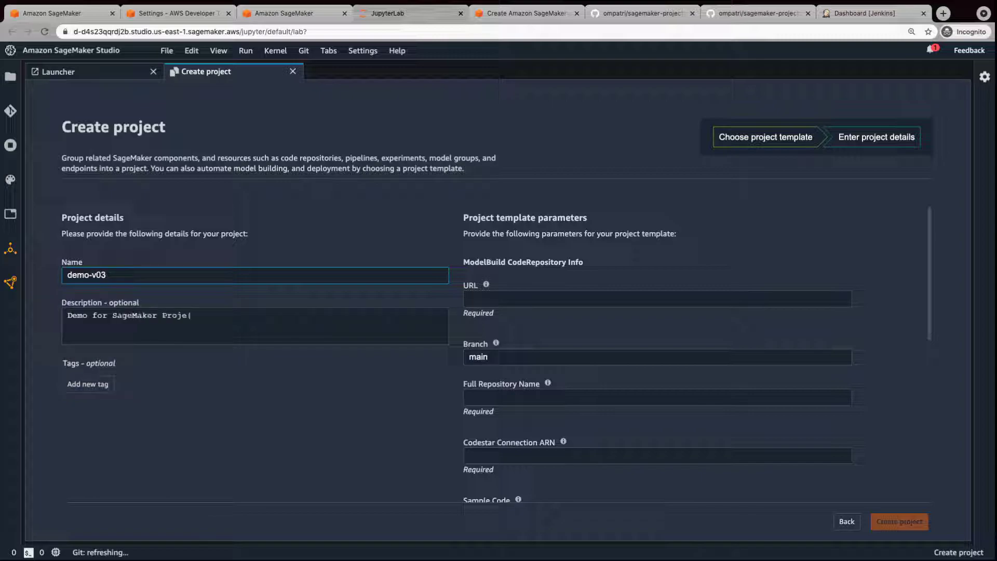
key(Tab)
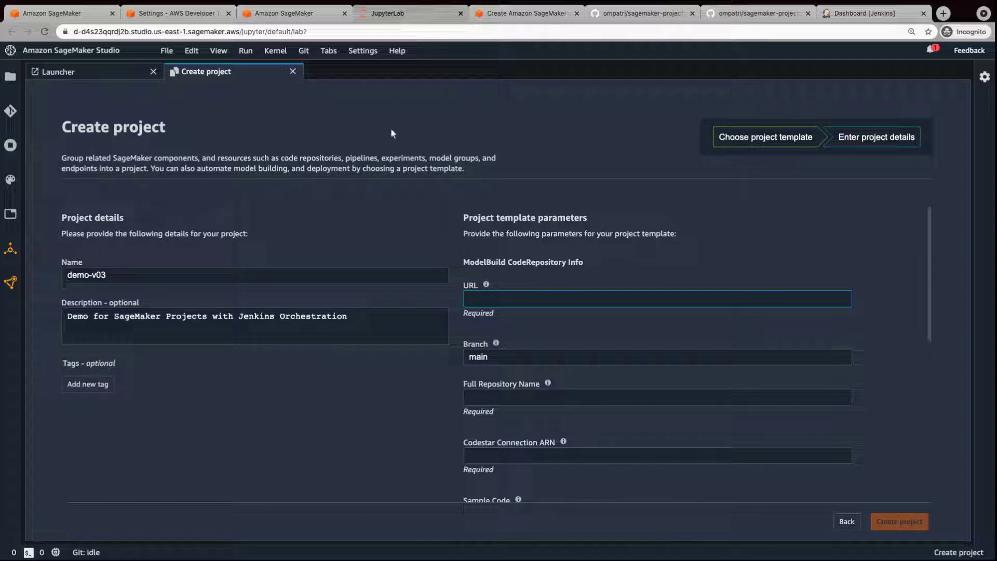
Fill in the model-build repository URL from GitHub and full name sagemaker-projects-demo-build.
click(637, 14)
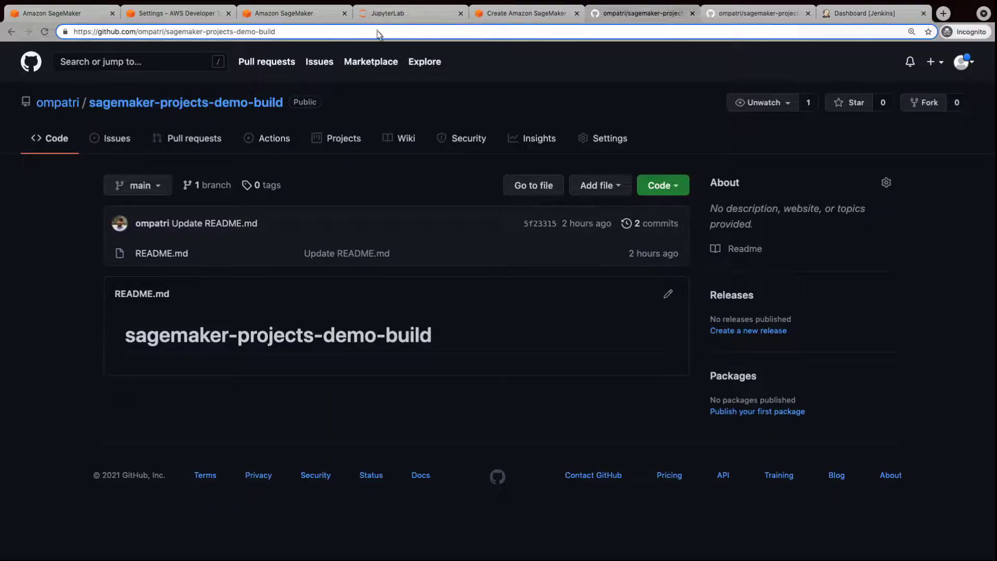
click(285, 36)
key(super+c)
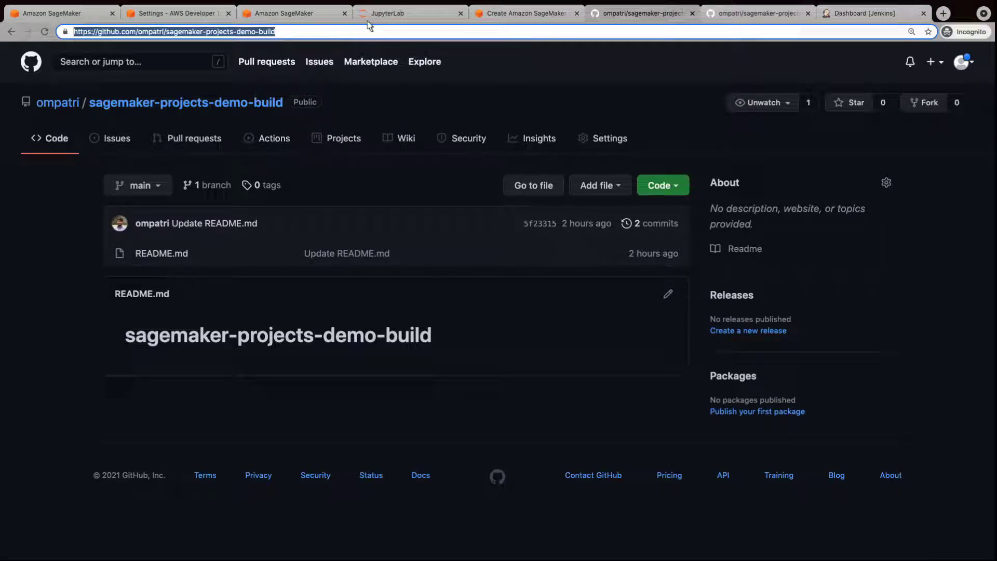
click(388, 20)
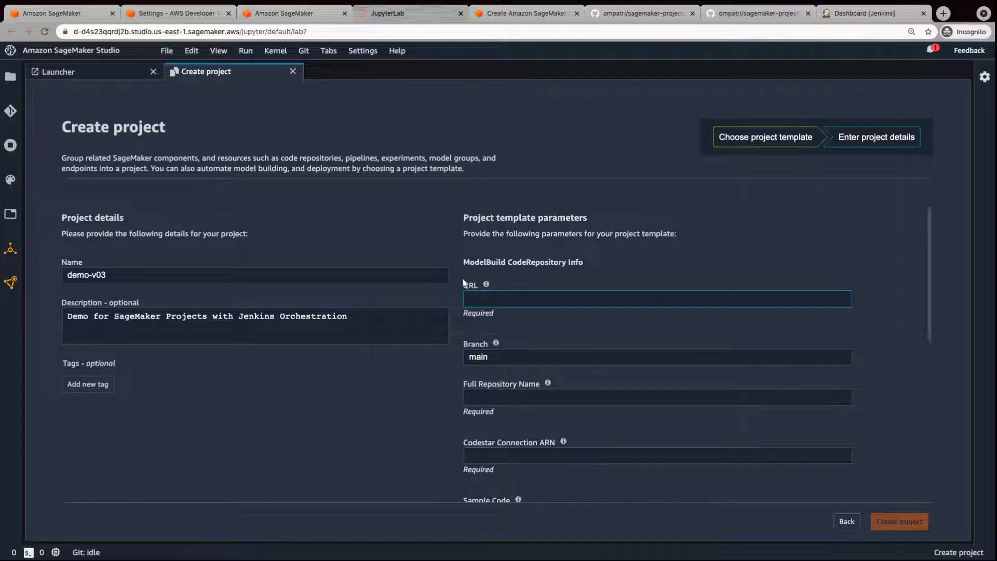
key(super+v)
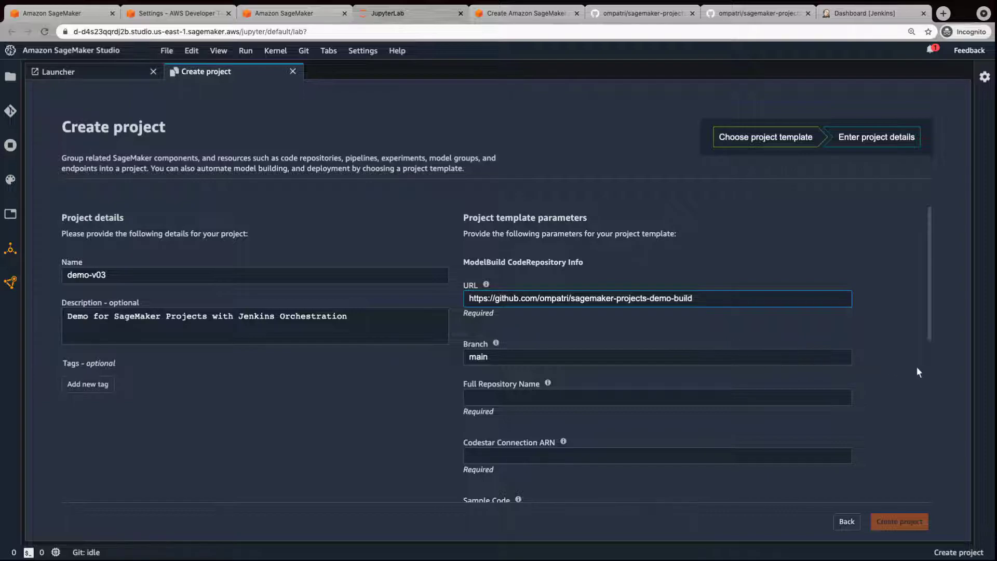
scroll(917, 372, down, 2)
click(895, 371)
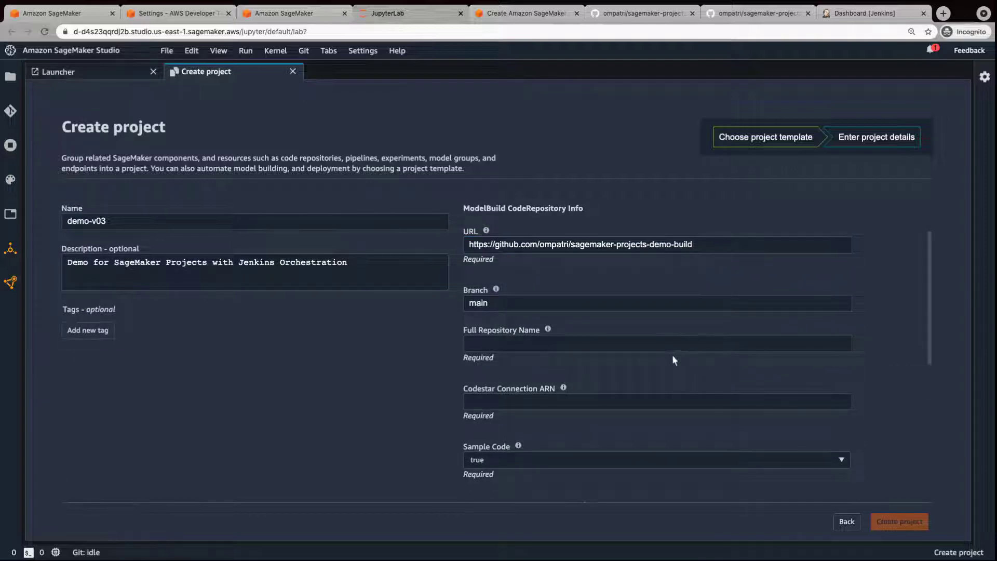
click(470, 344)
text(sagemaker-projects-demo-build)
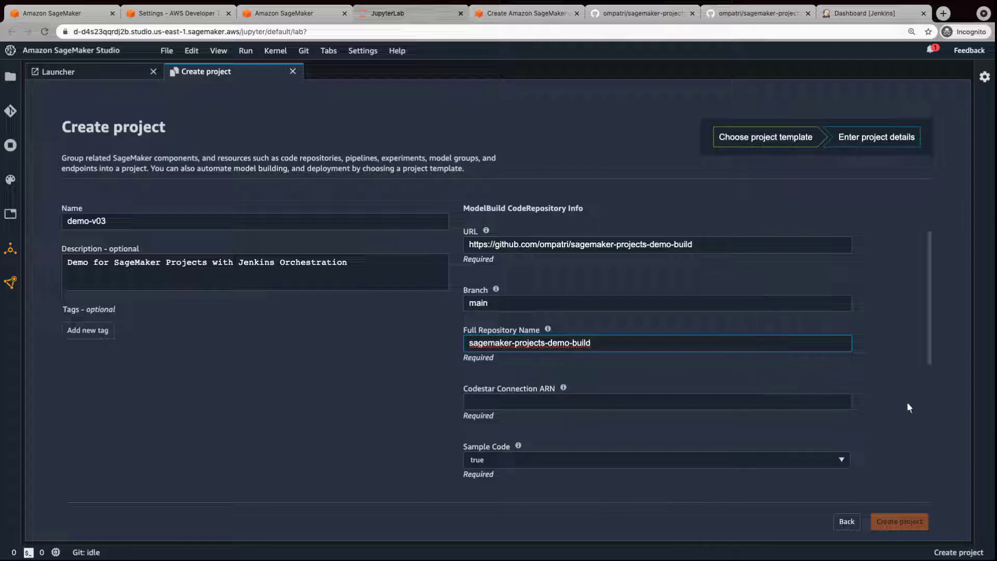
scroll(914, 397, down, 2)
key(Tab)
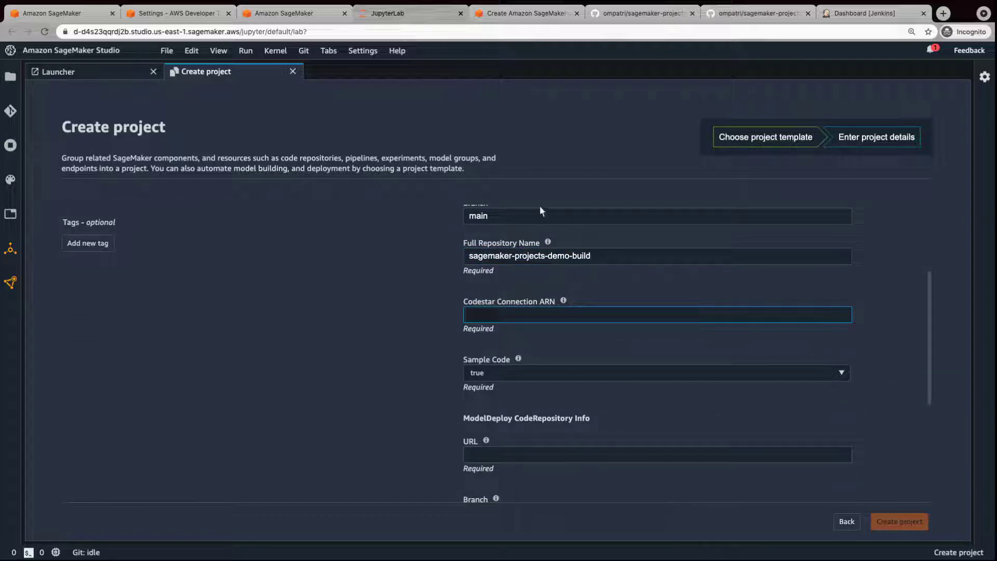
Paste the GitHub CodeStar connection ARN into the model-build connection field.
click(176, 17)
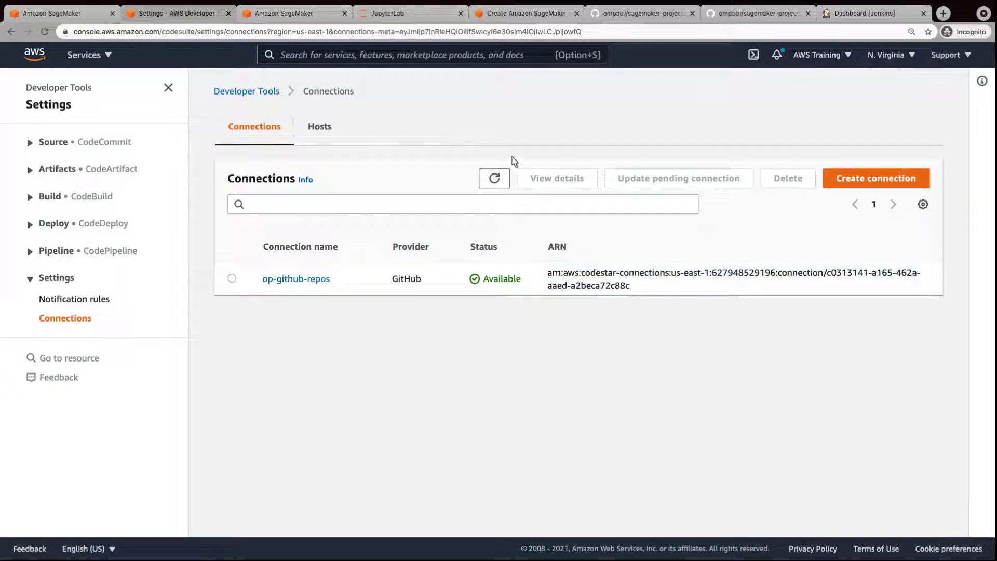
click(395, 17)
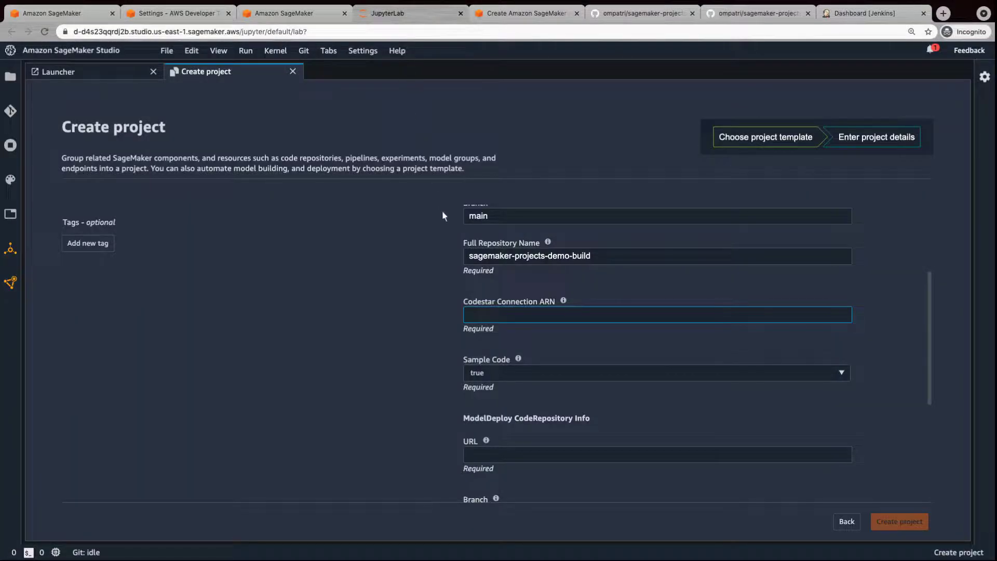
click(468, 316)
key(ctrl+v)
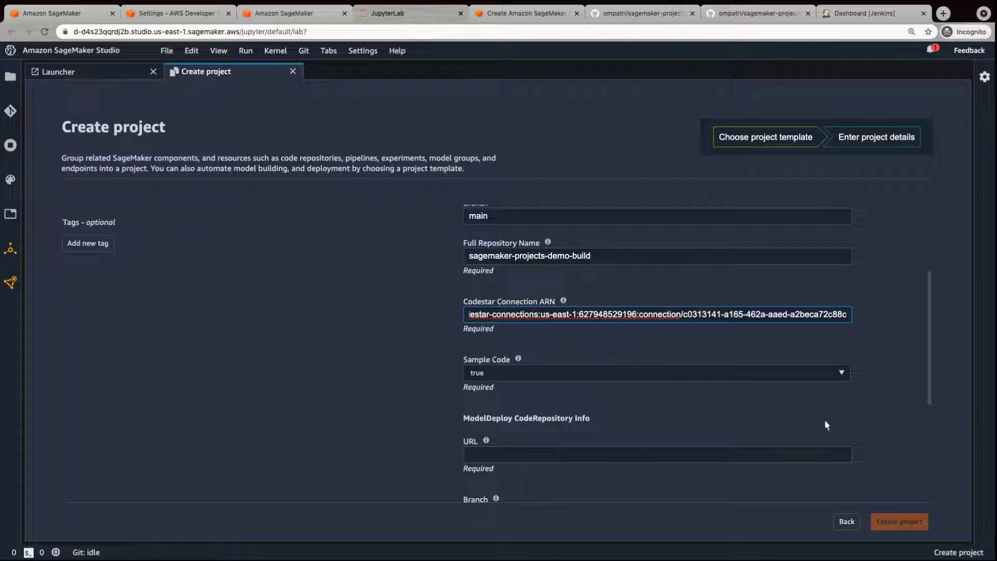
scroll(924, 453, down, 2)
Copy the model-deploy GitHub repository URL into the ModelDeploy URL field.
click(780, 362)
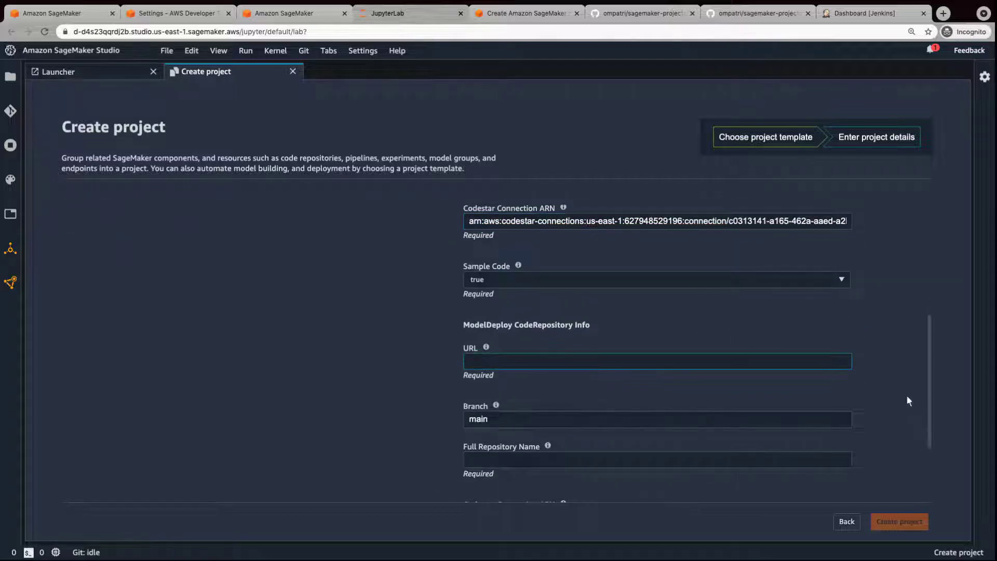
click(756, 21)
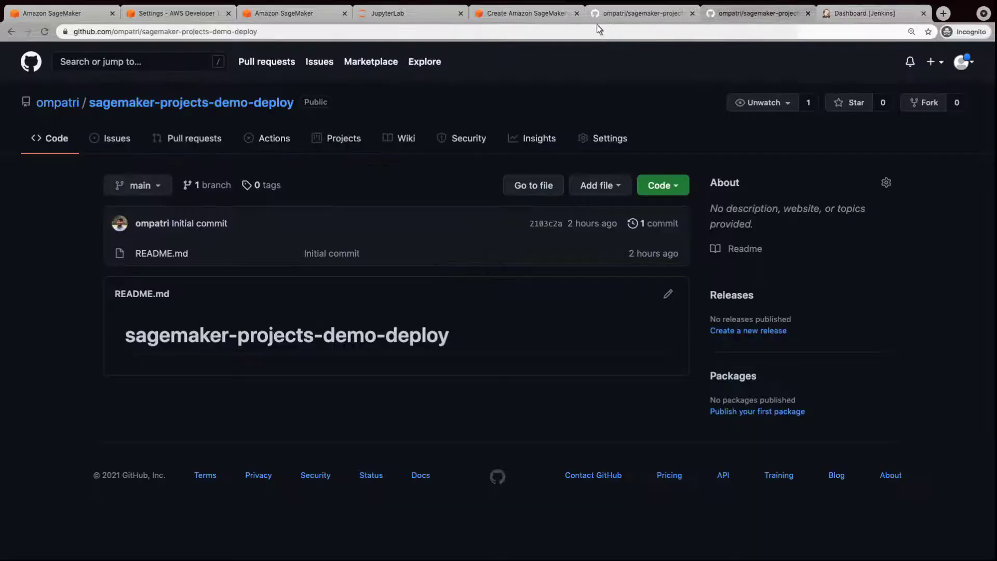
click(243, 34)
key(ctrl+c)
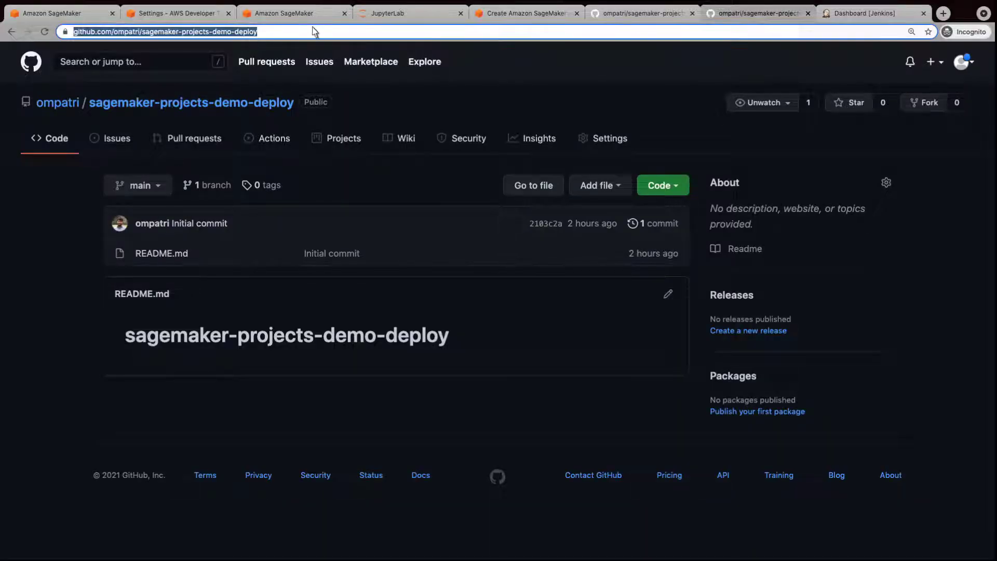
click(369, 15)
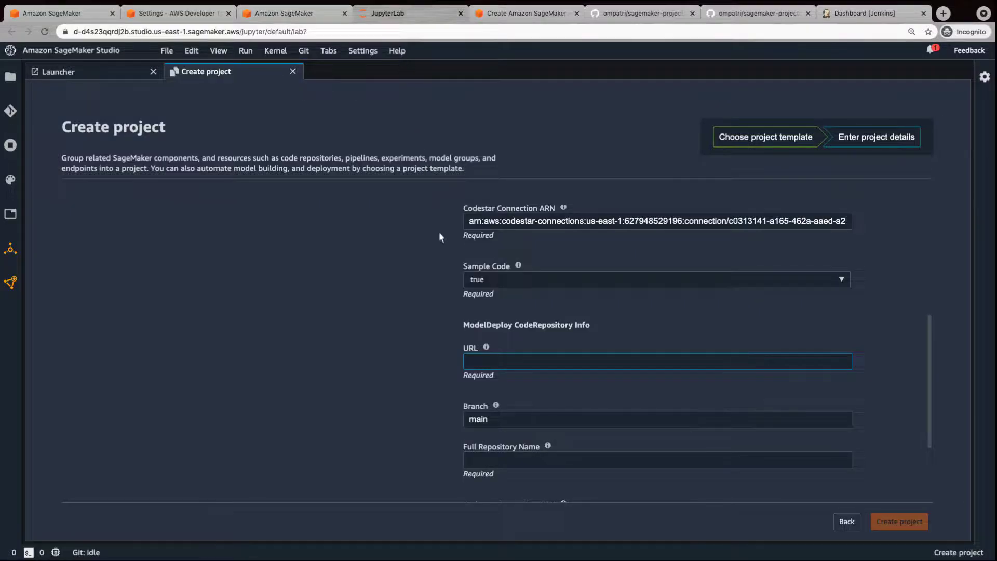
click(467, 360)
key(ctrl+v)
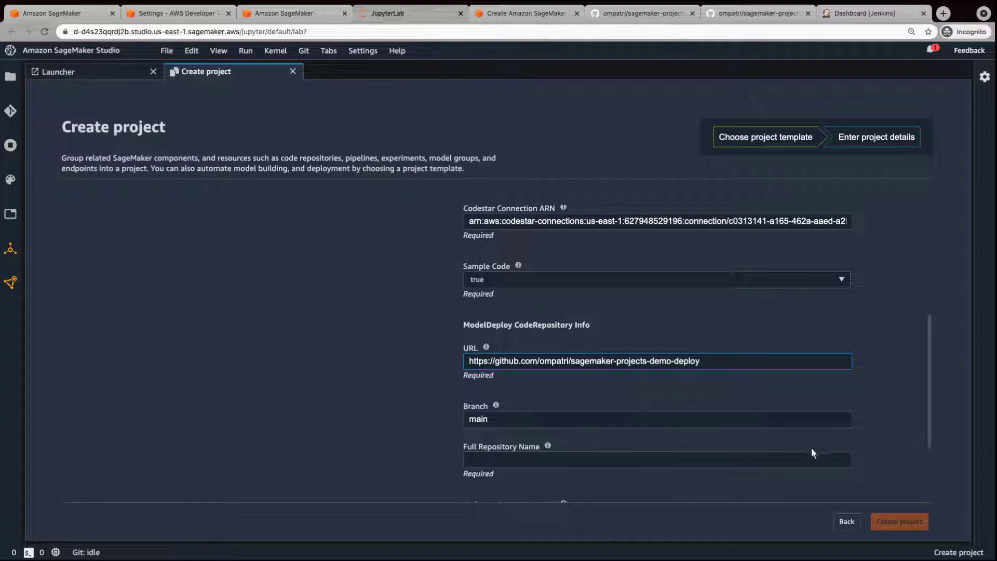
scroll(931, 478, down, 2)
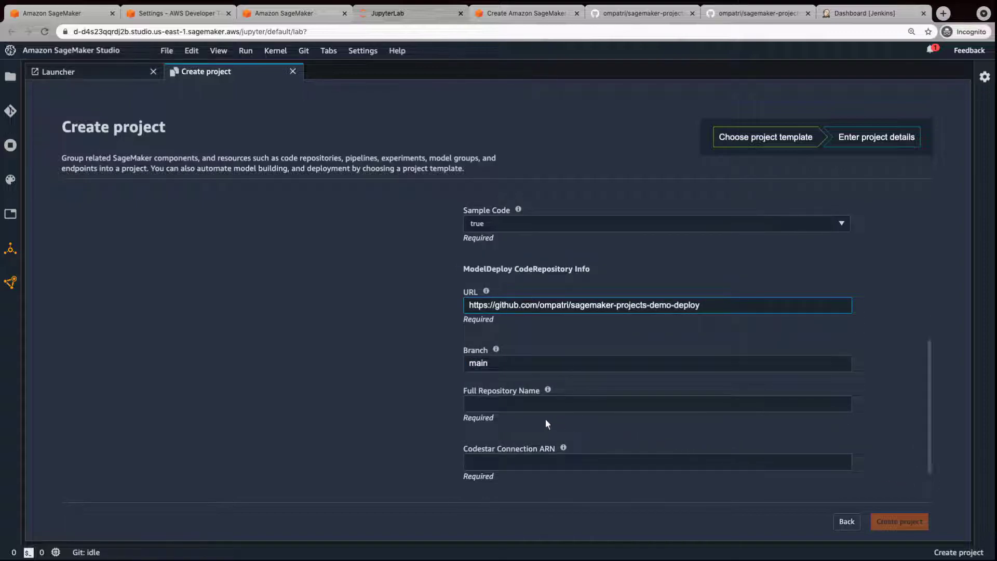
Enter the deploy full repository name sagemaker-projects-demo-deploy and paste the deploy connection ARN.
click(466, 405)
text(ompatri/sagemaker-projects-demo-deploy)
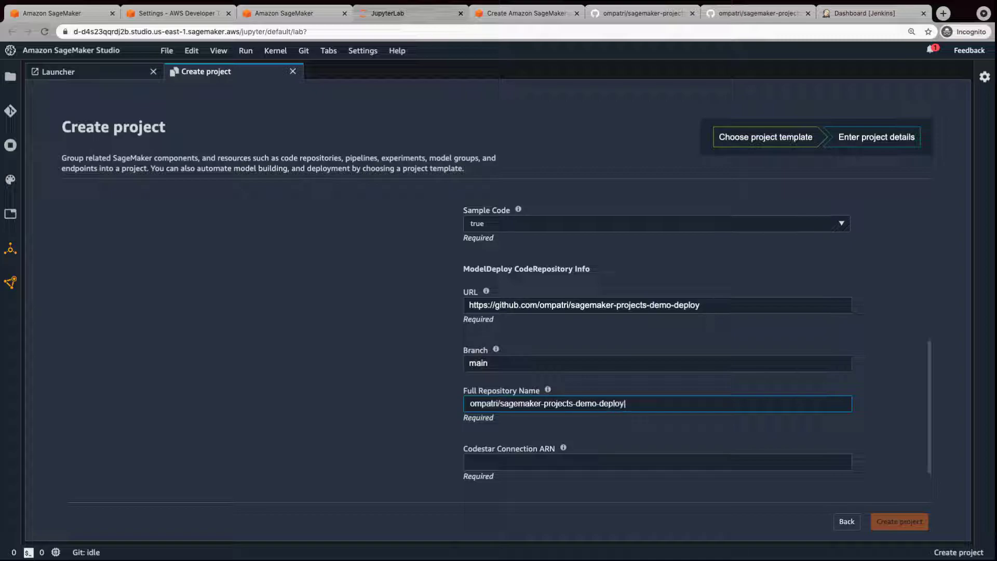
click(915, 493)
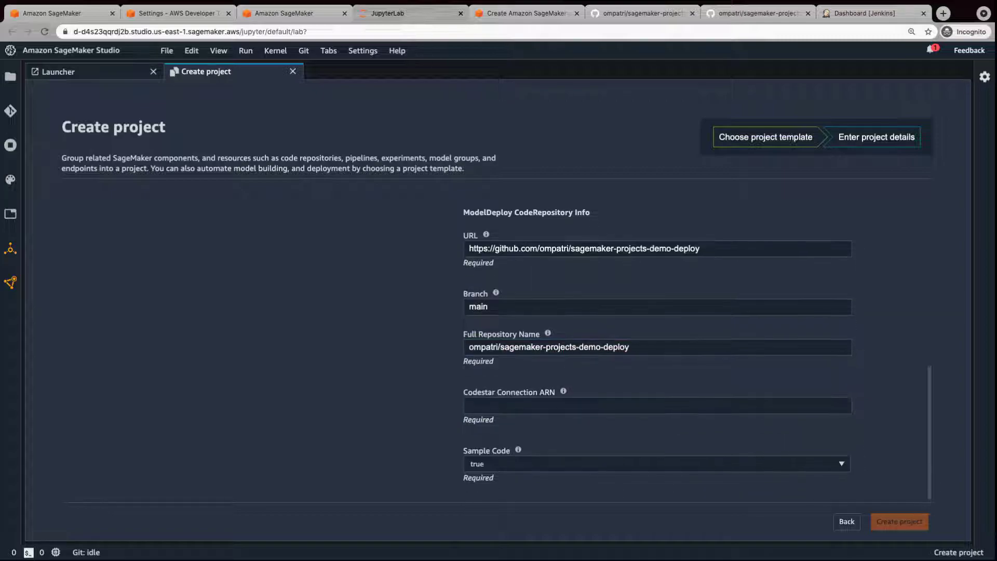
click(467, 406)
key(ctrl+v)
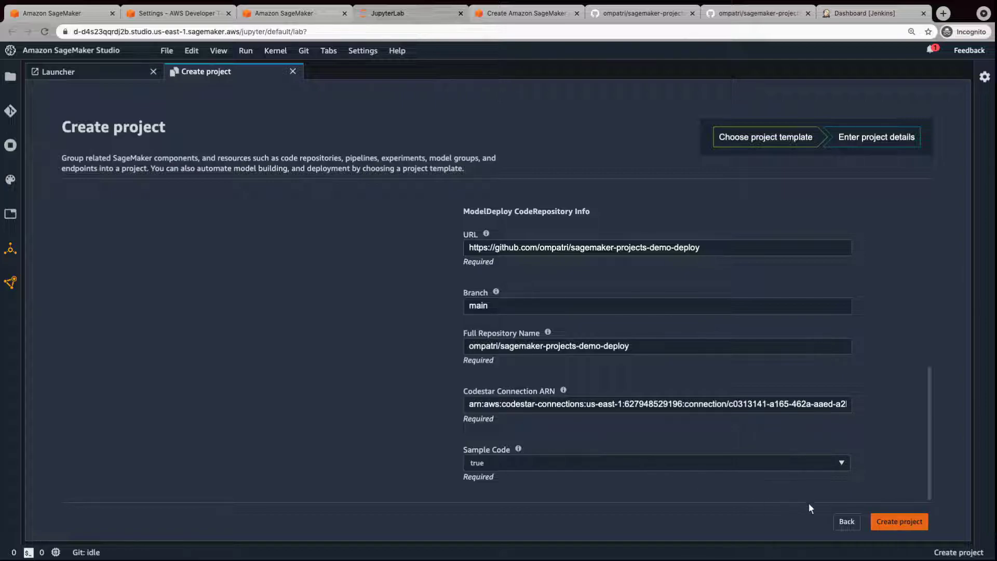
Create project demo-v03 and, once it succeeds, switch to the Jenkins dashboard.
click(898, 523)
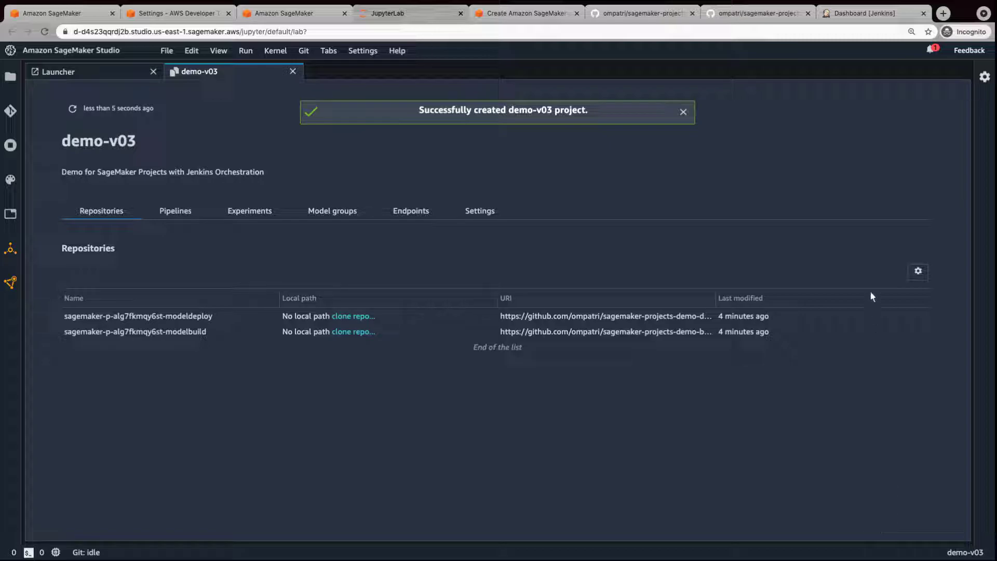
click(865, 15)
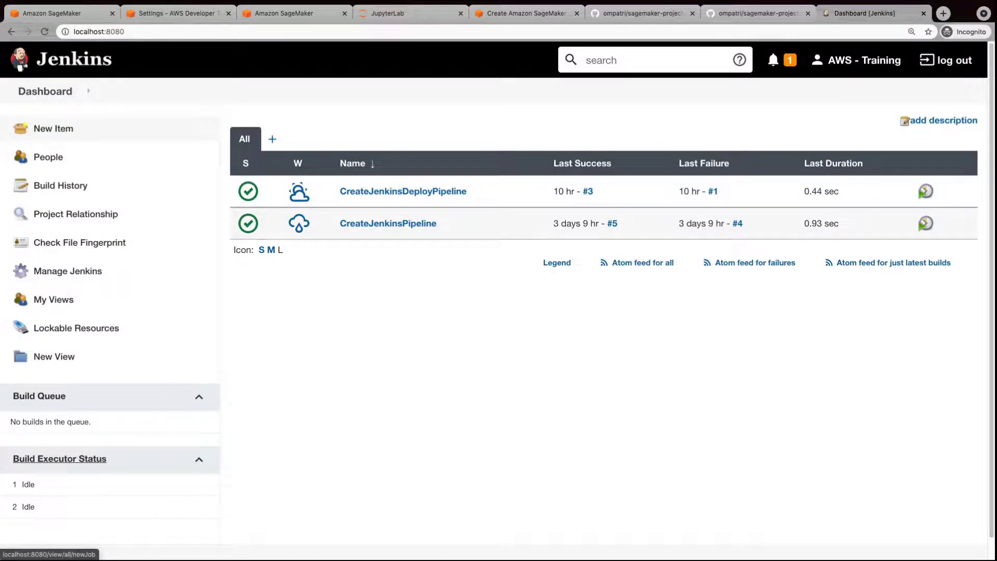
Review the CreateJenkinsPipeline job configuration through its SCM and Build sections.
click(397, 226)
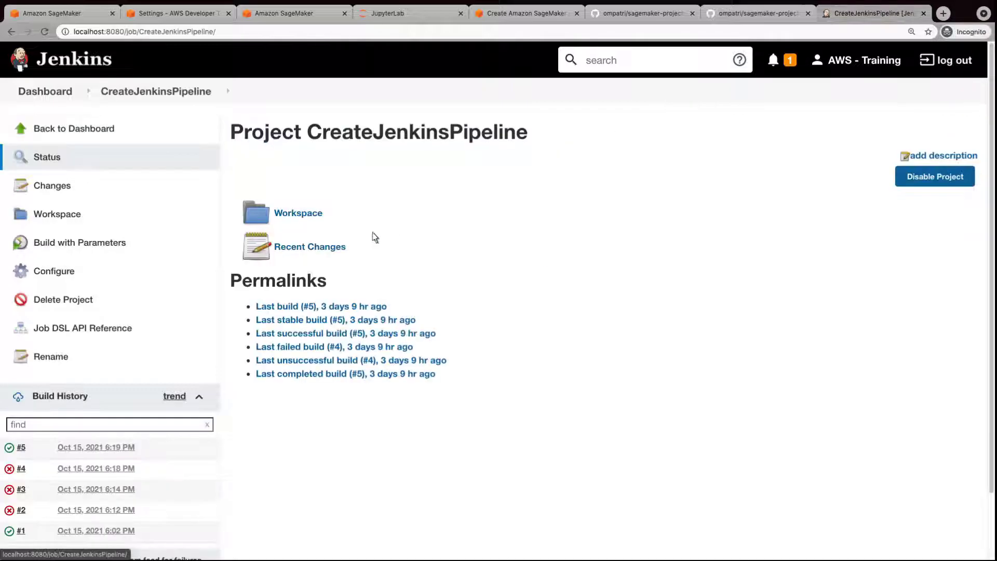
click(54, 272)
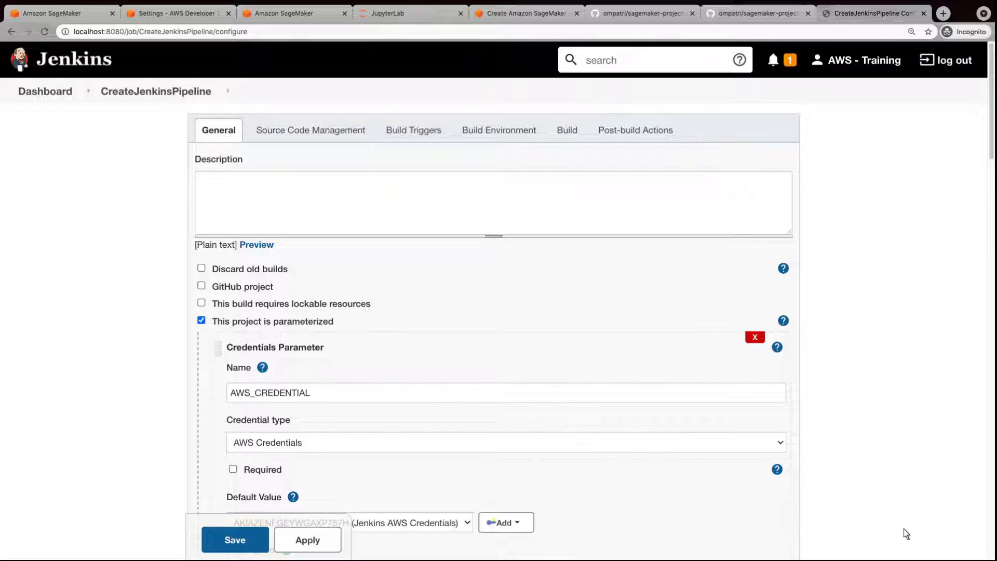
scroll(990, 557, down, 11)
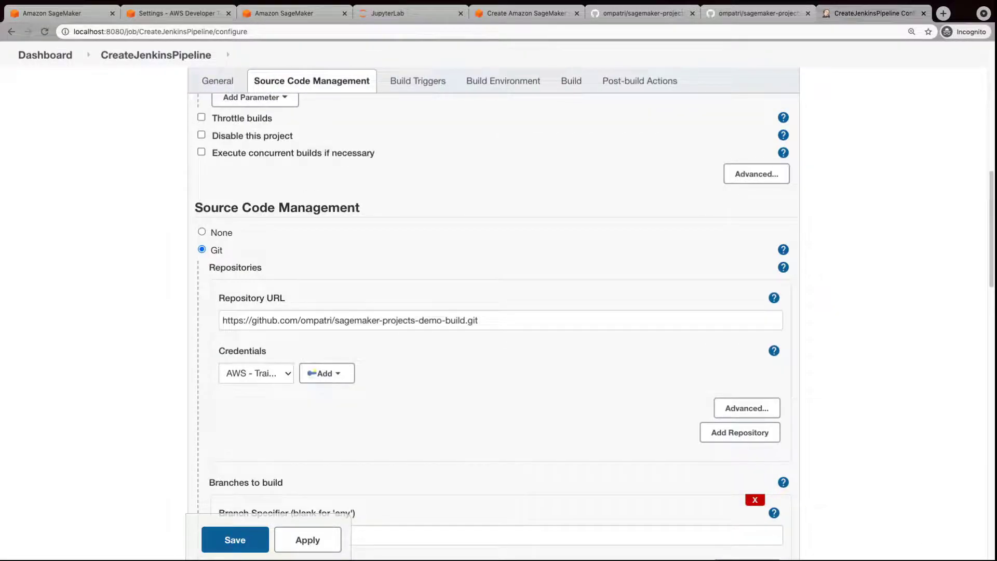
scroll(498, 312, down, 5)
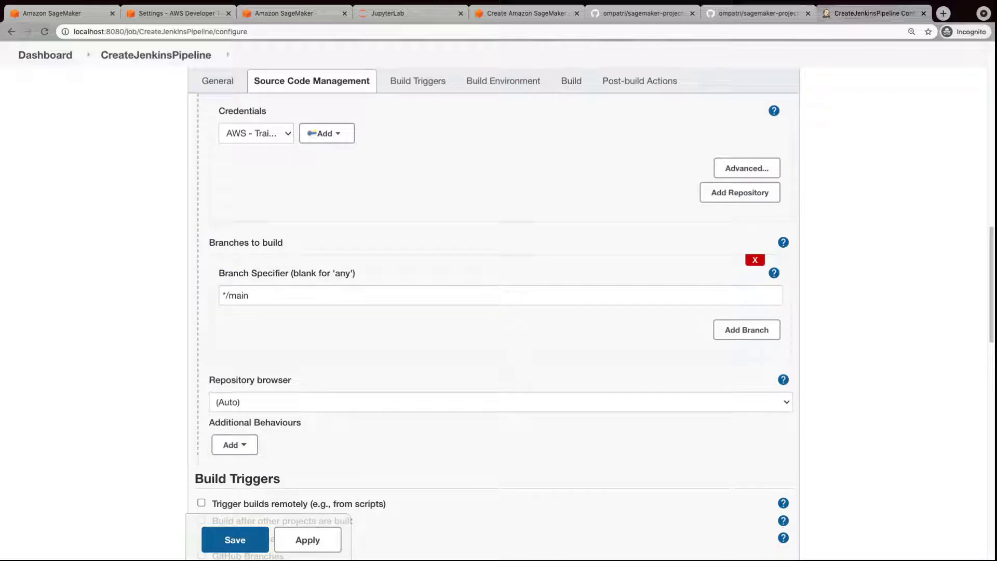
scroll(499, 312, down, 15)
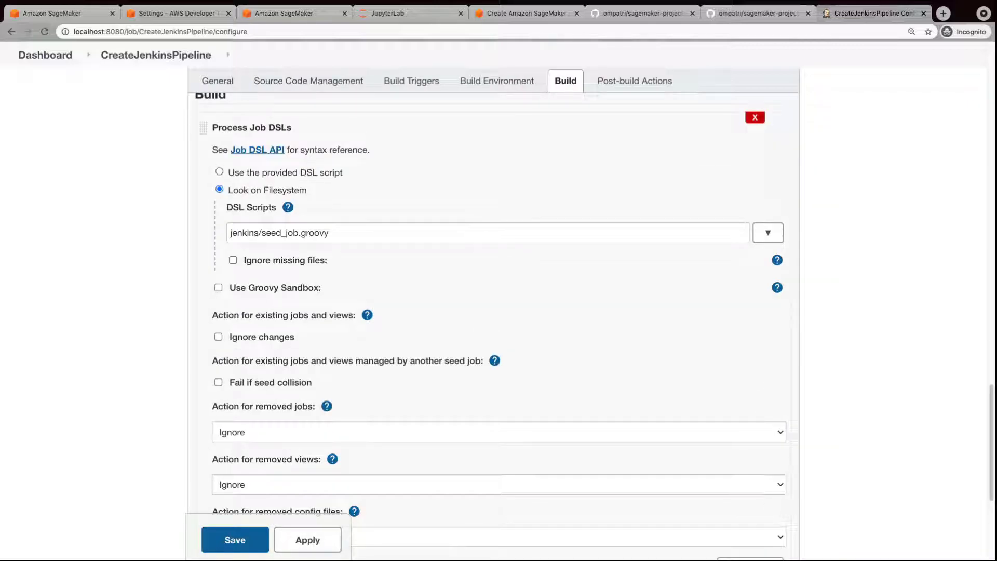
scroll(989, 556, down, 5)
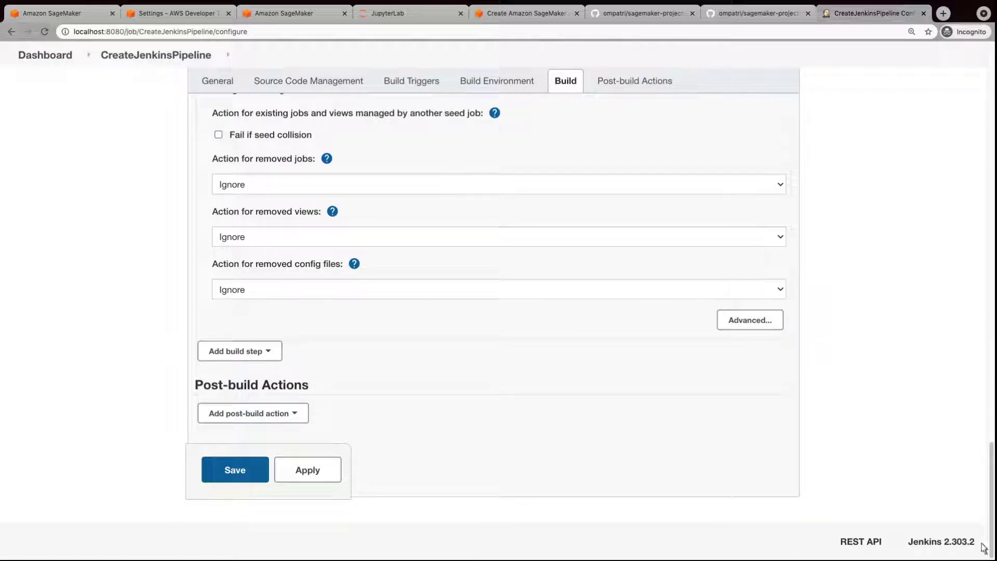
Reload the sagemaker-projects-demo-build GitHub repository to show its new seed files and README.
click(640, 20)
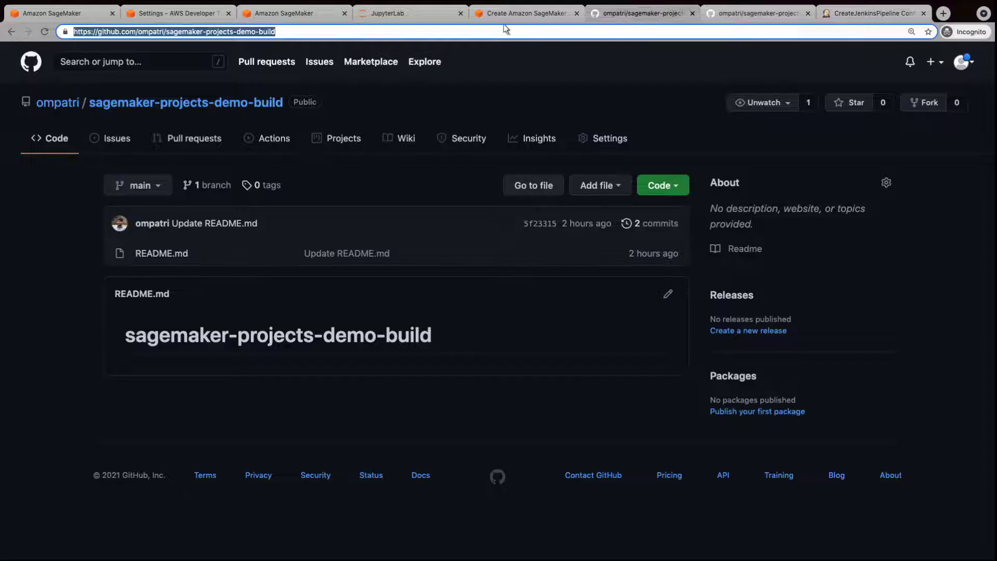
click(45, 32)
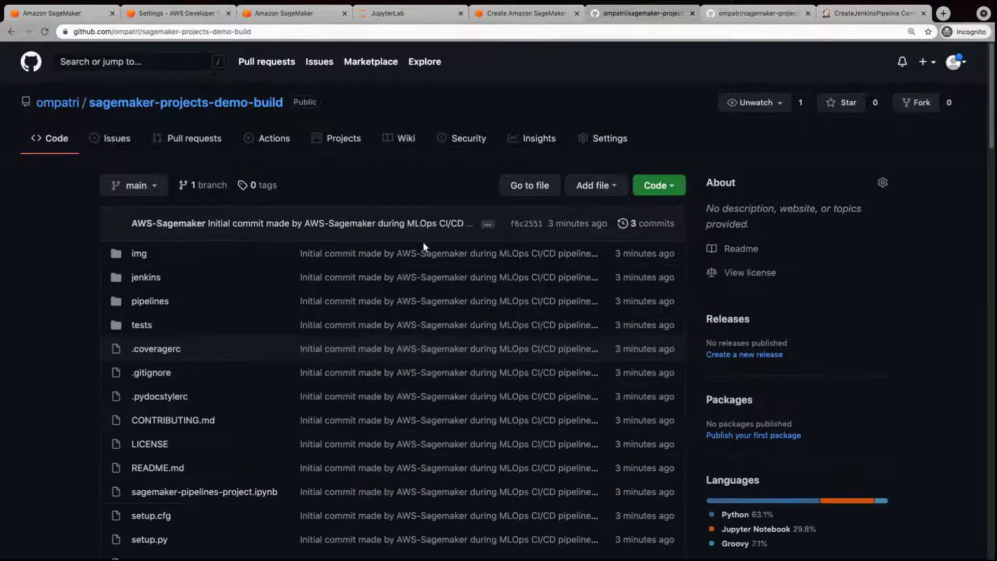
scroll(990, 553, down, 15)
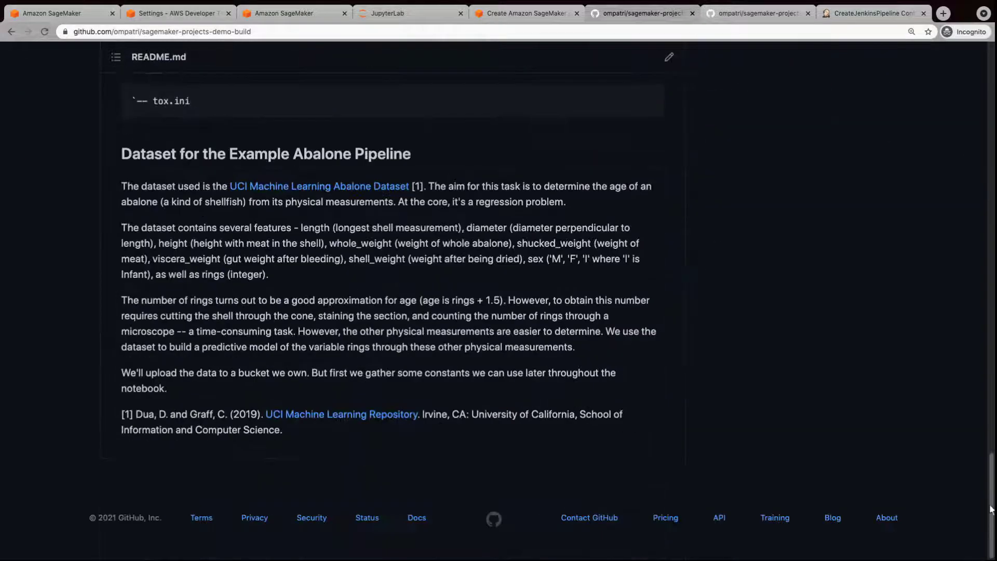
Open the build repository's jenkins folder and read through its Jenkinsfile.
click(993, 54)
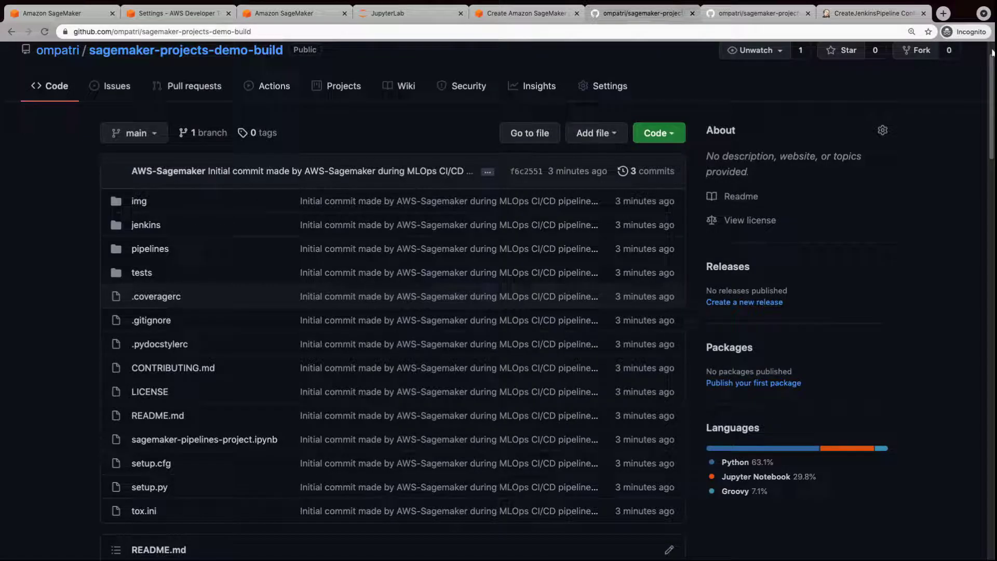
click(146, 232)
click(154, 282)
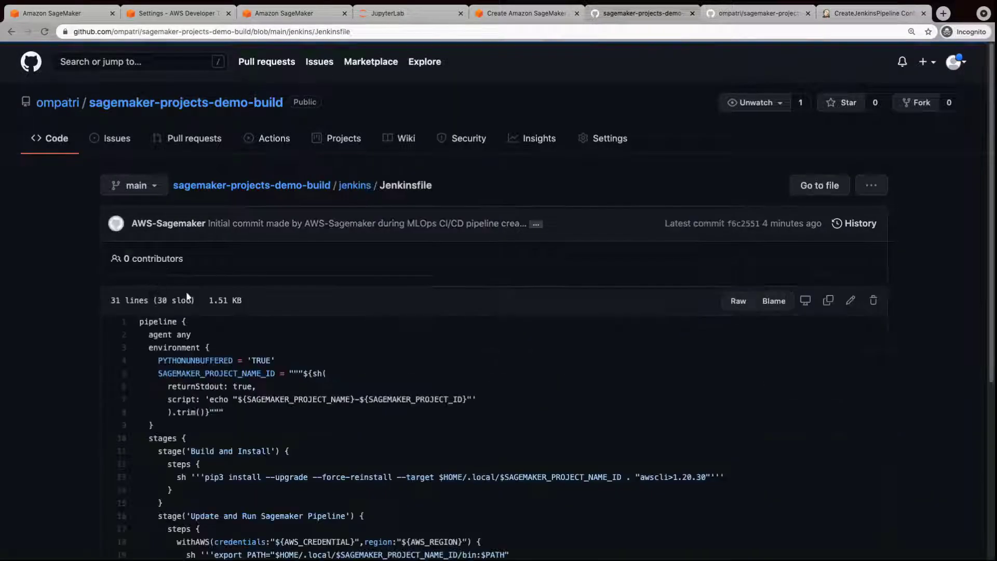
scroll(988, 552, down, 5)
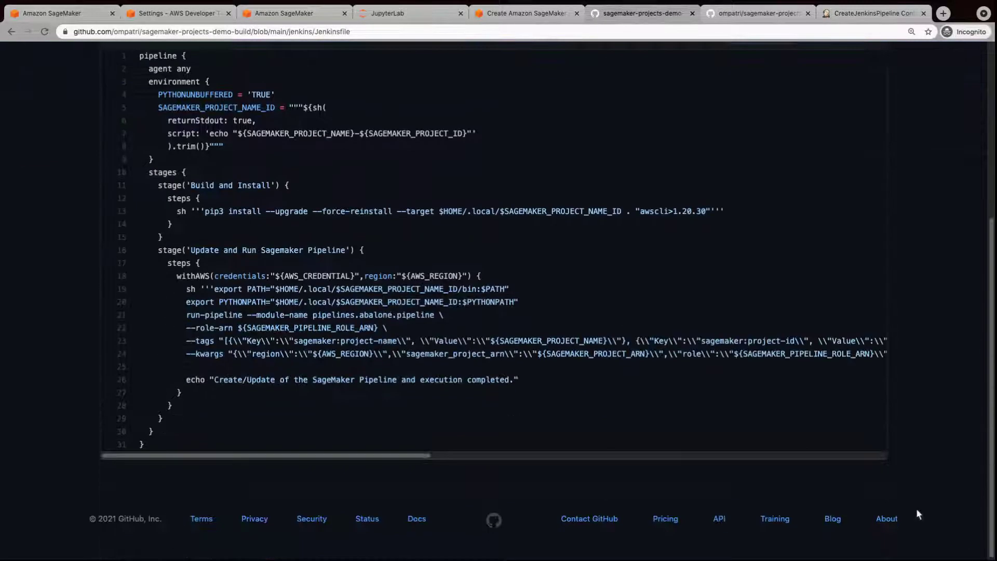
click(12, 32)
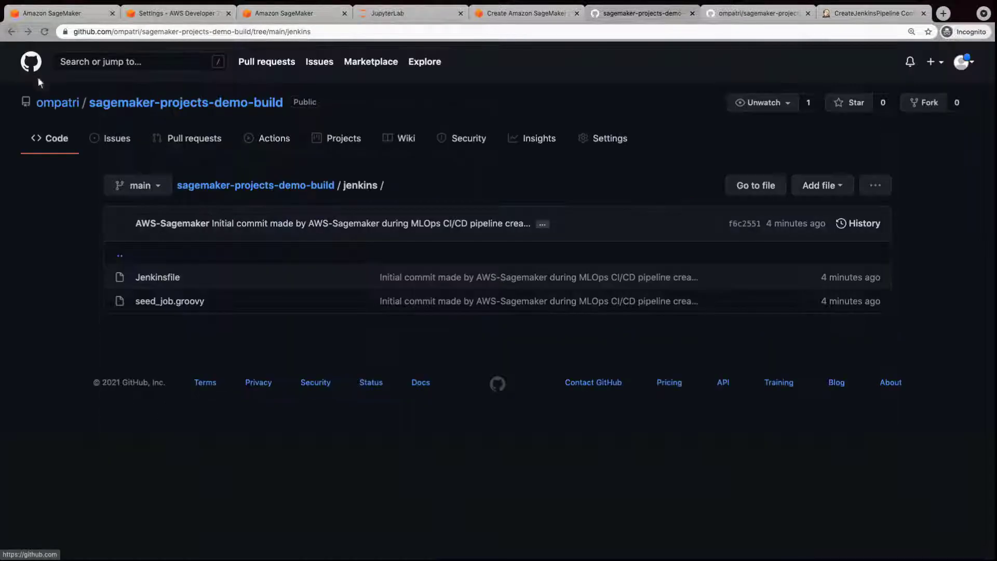
Read through seed_job.groovy, then return to the jenkins folder listing.
click(167, 309)
scroll(987, 552, down, 5)
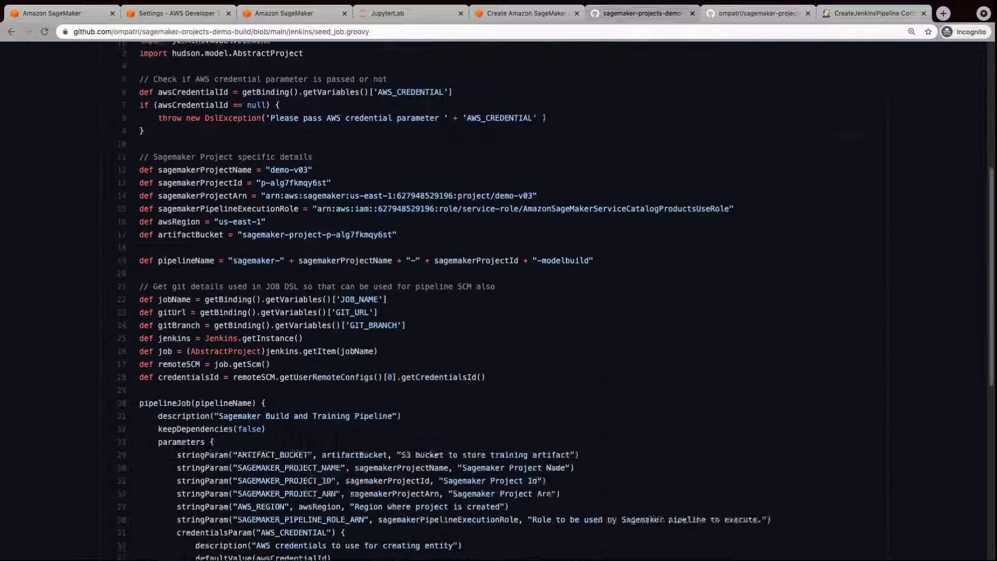
scroll(782, 441, down, 8)
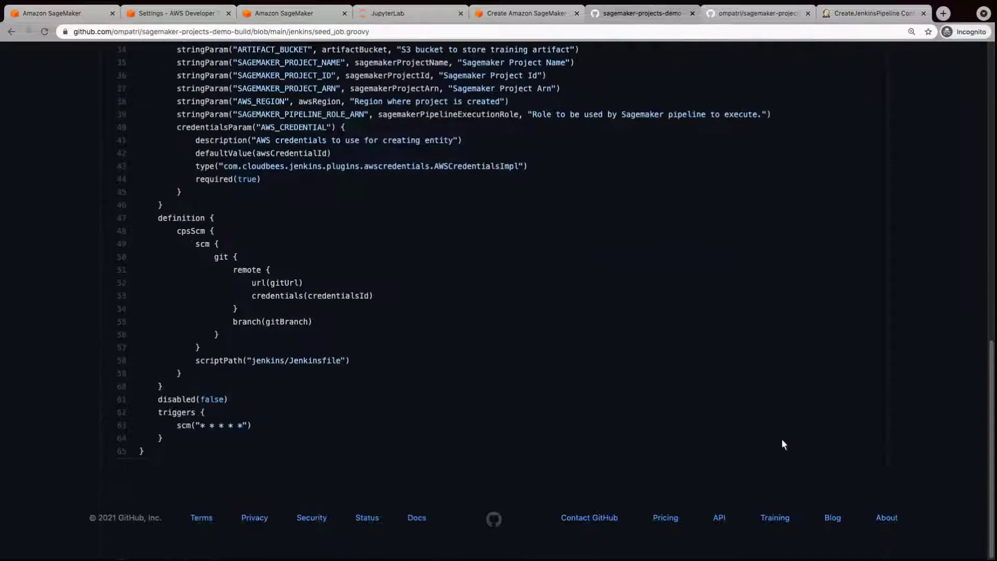
click(11, 32)
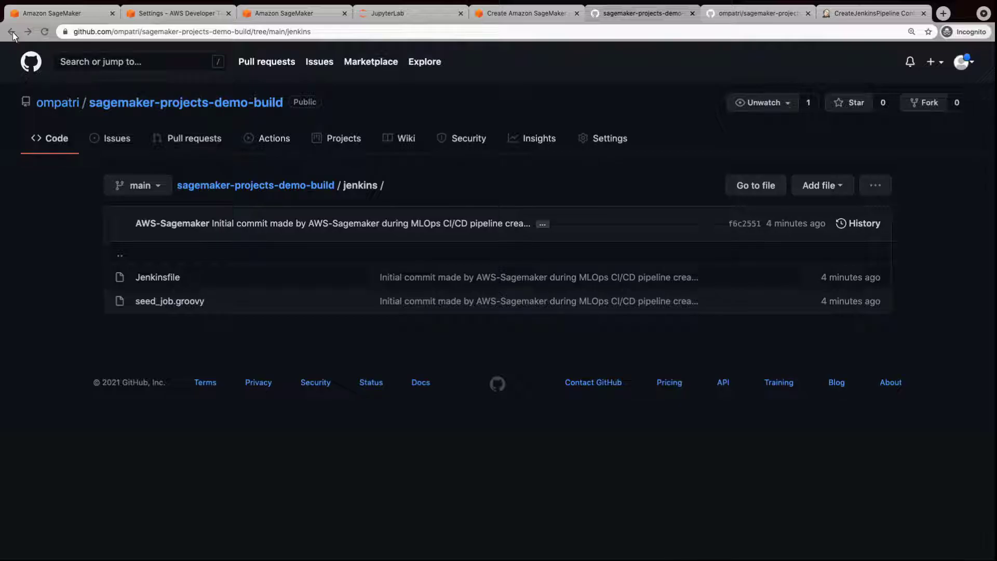
Reload the sagemaker-projects-demo-deploy repository and look over its README and file list.
click(756, 19)
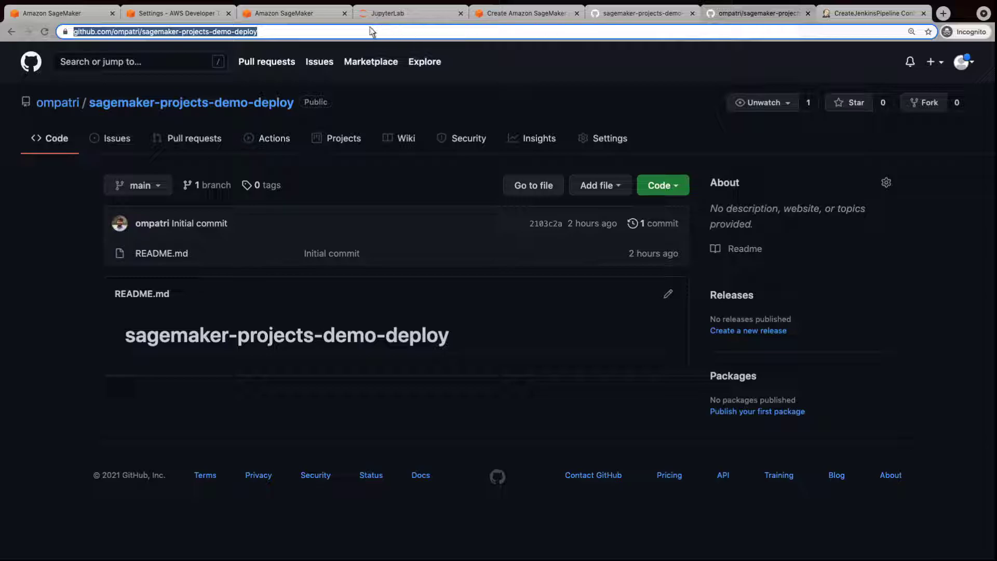
click(45, 32)
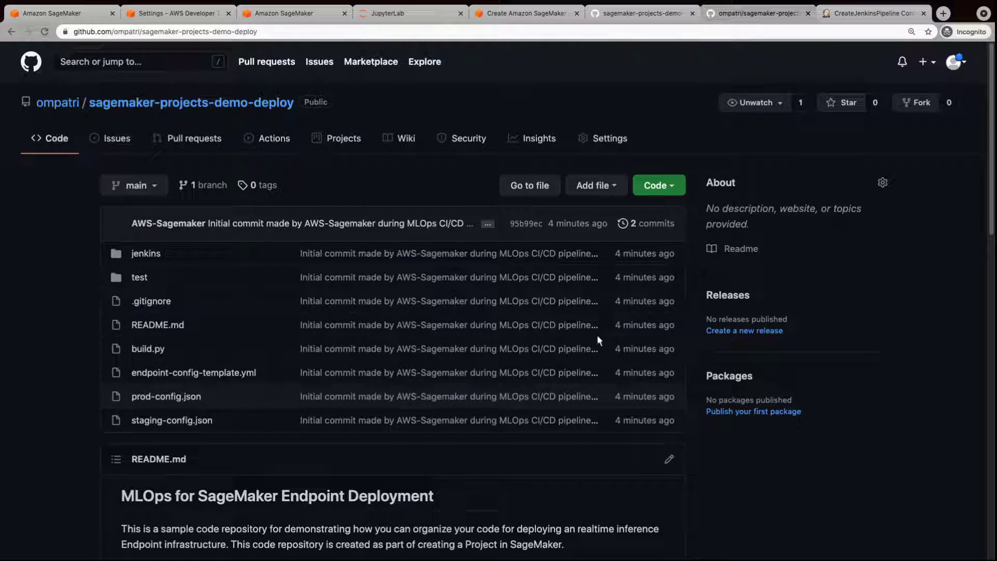
click(991, 556)
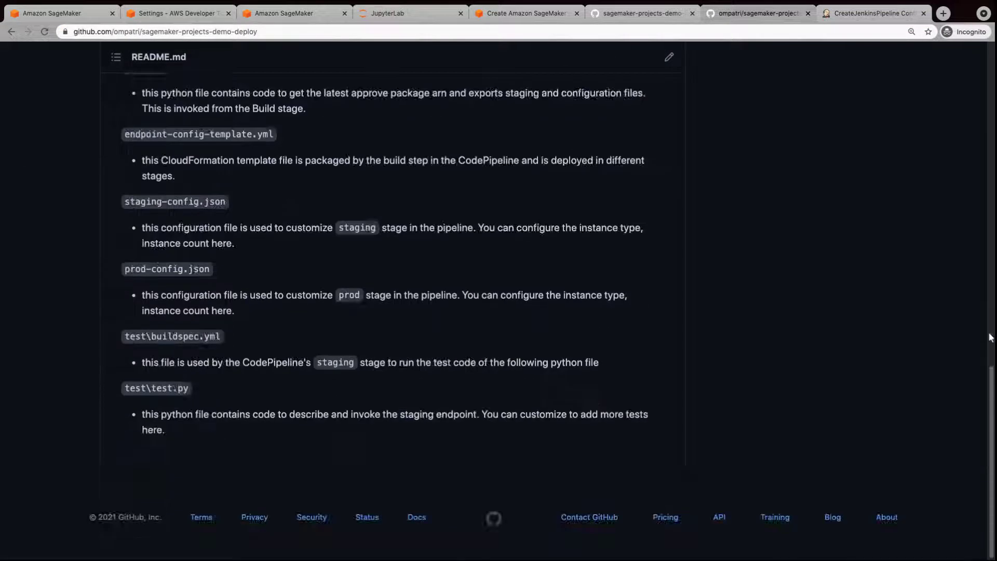
click(991, 82)
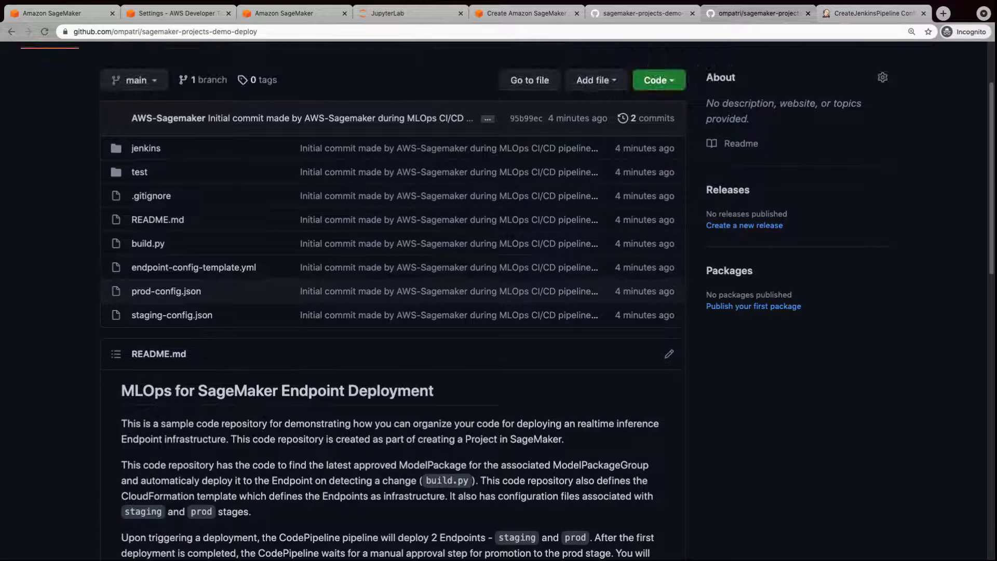
Read the deploy repo's Jenkinsfile and seed_job.groovy, highlighting project name demo-v03 on line 11.
click(146, 152)
click(158, 279)
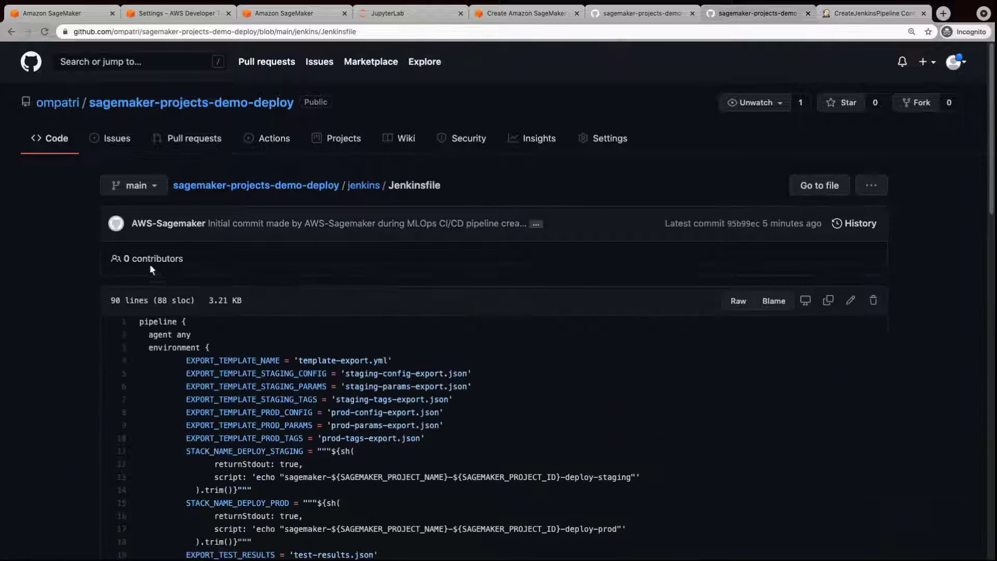
click(11, 32)
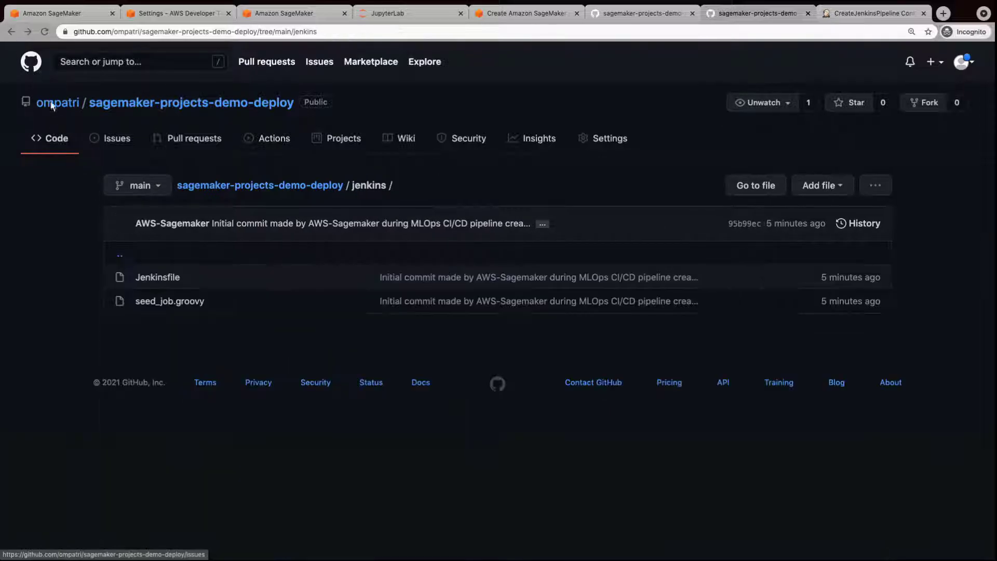
click(166, 307)
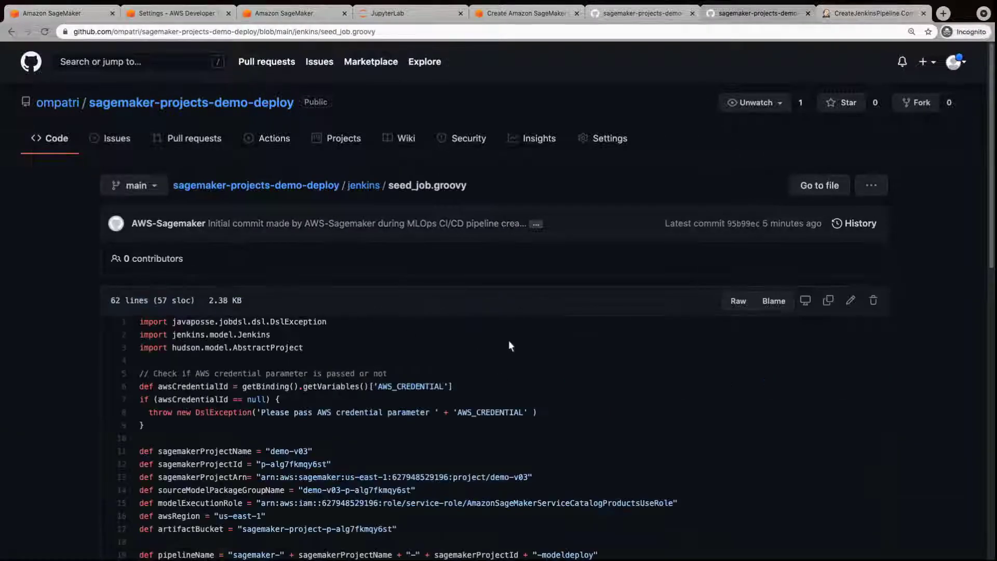
scroll(982, 388, down, 5)
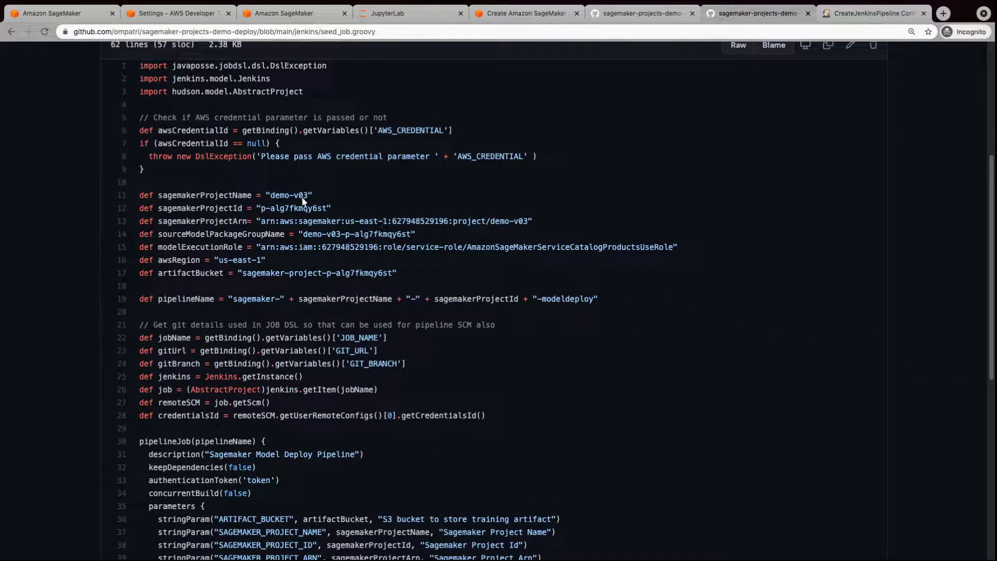
drag(313, 196, 154, 196)
click(12, 32)
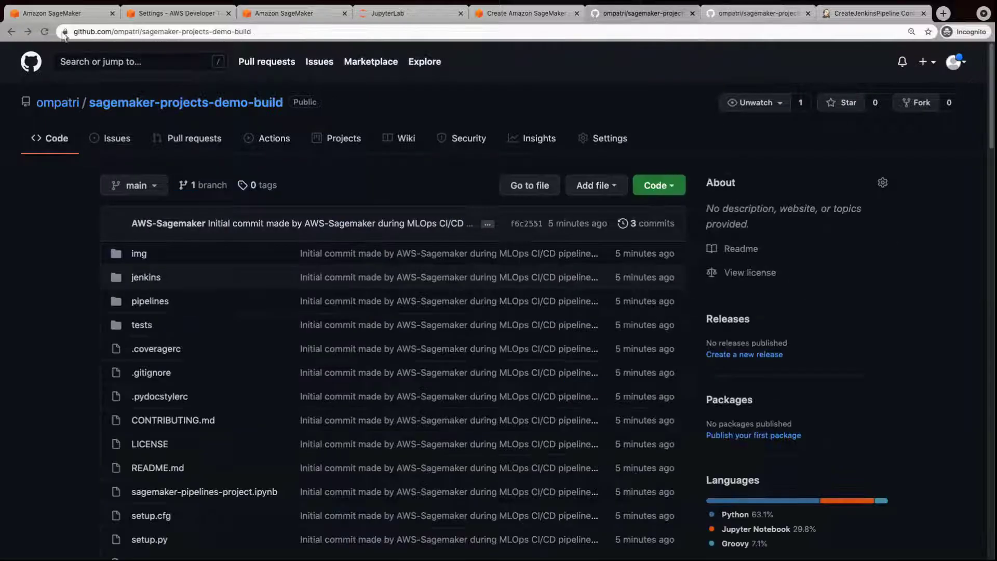
Save the CreateJenkinsPipeline configuration and start a parameterised build with the AWS credential.
click(868, 20)
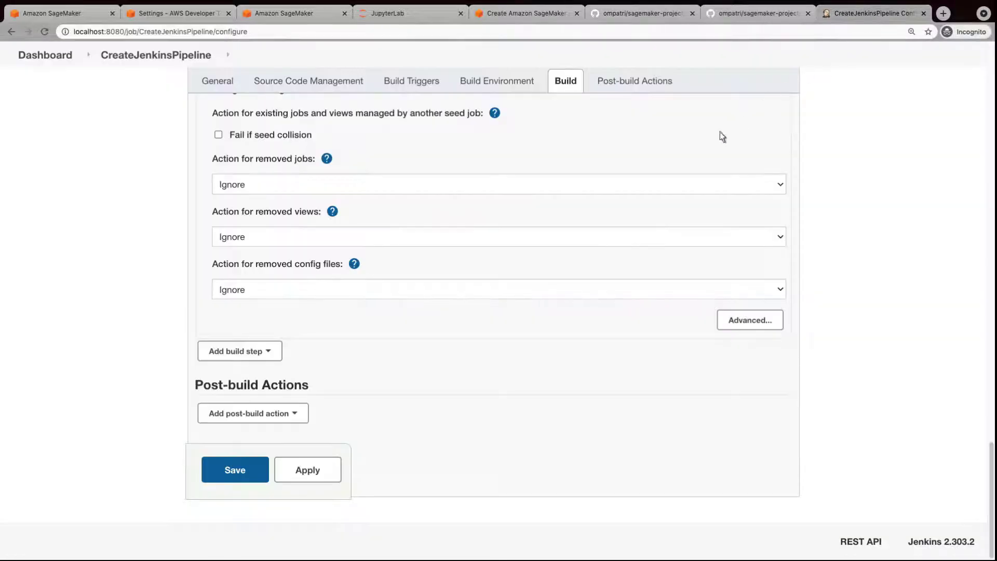
click(235, 470)
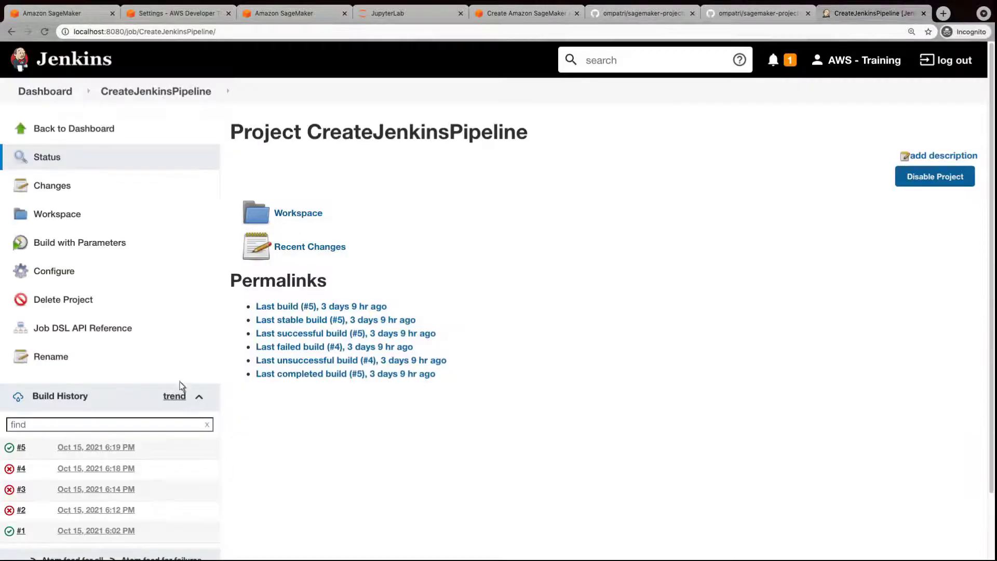
click(75, 248)
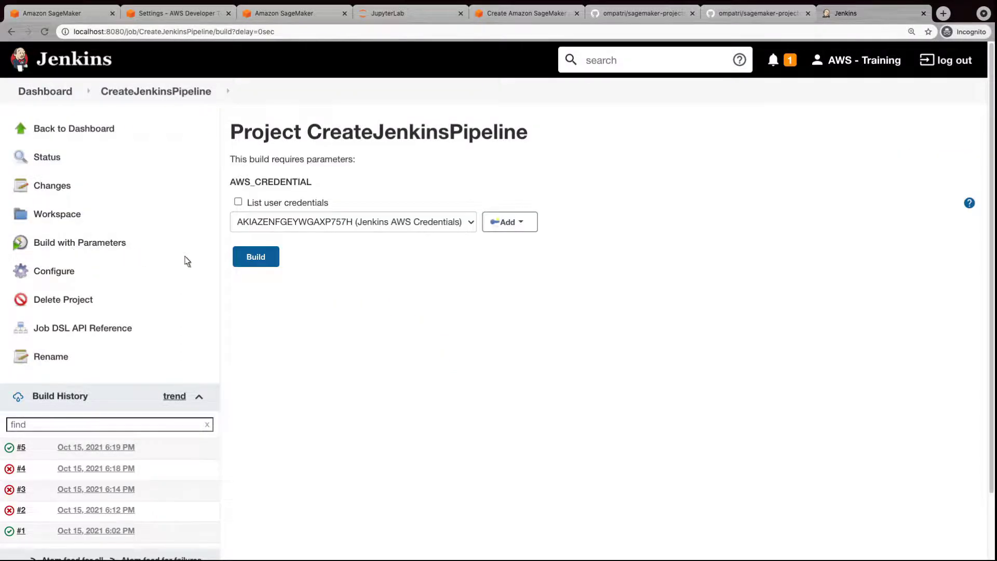
click(270, 263)
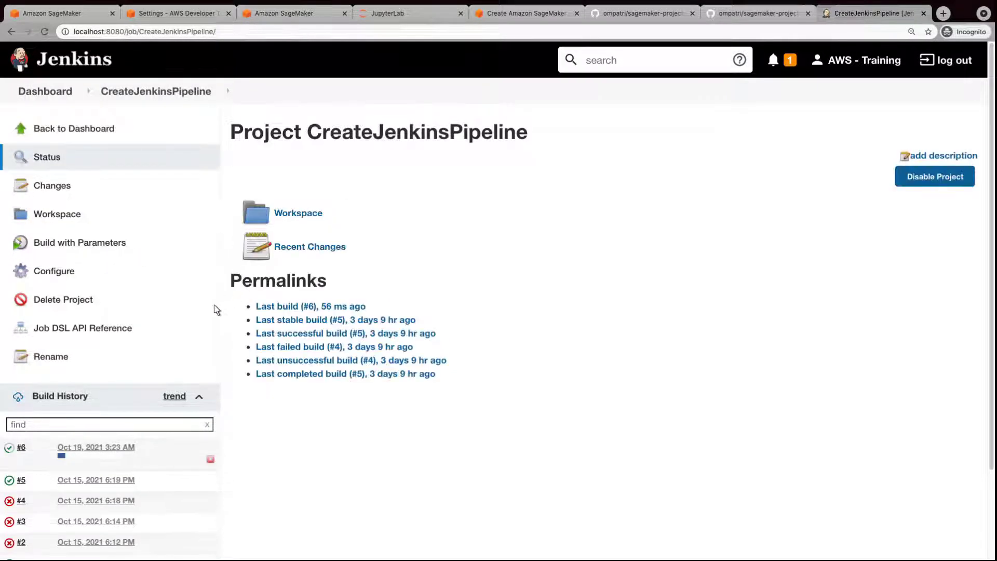
Inspect failed build #6's console output showing seed_job.groovy not yet approved.
click(22, 447)
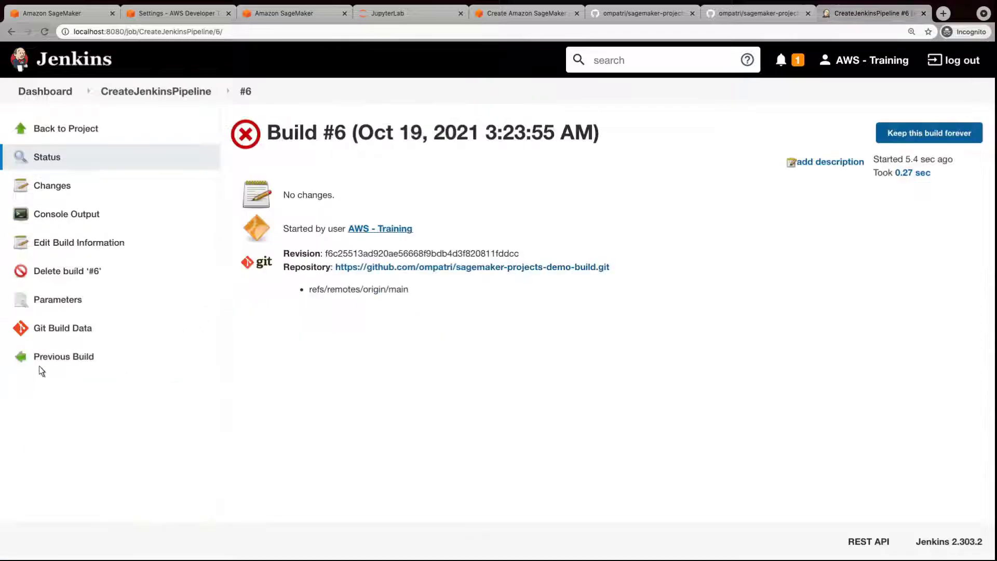
click(63, 220)
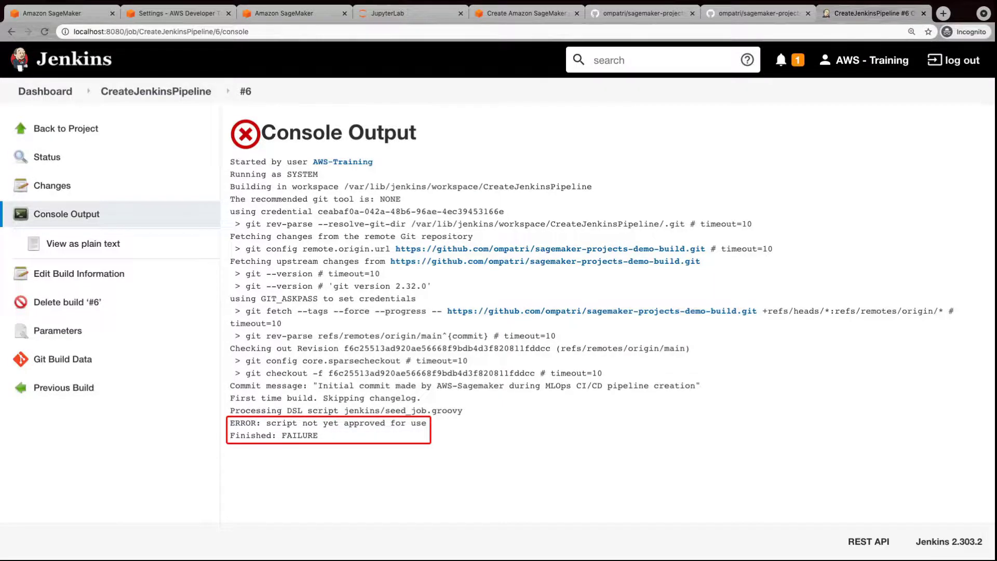
click(46, 98)
Approve the pending Groovy seed script in Manage Jenkins' In-process Script Approval.
click(66, 274)
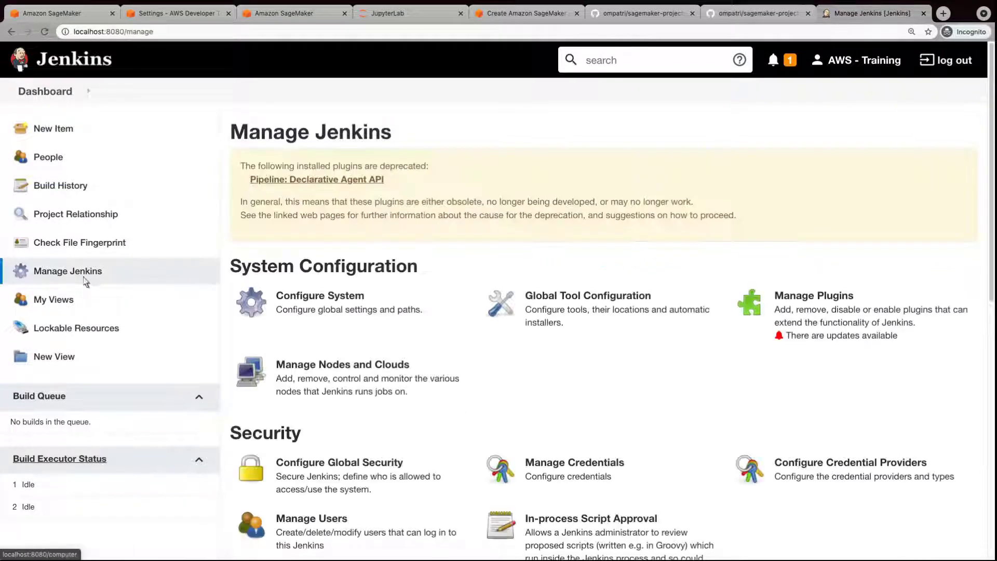
scroll(993, 392, down, 3)
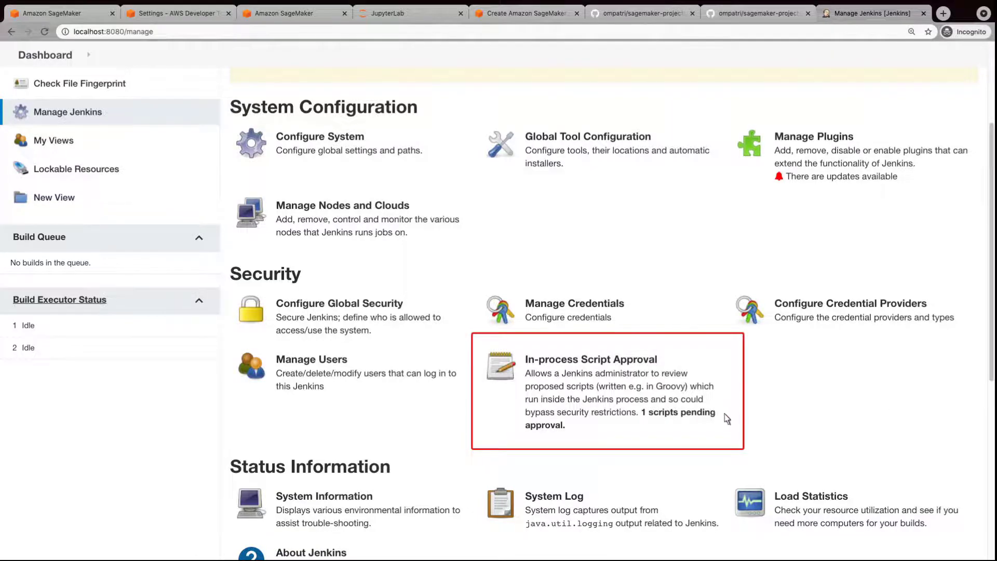
click(669, 419)
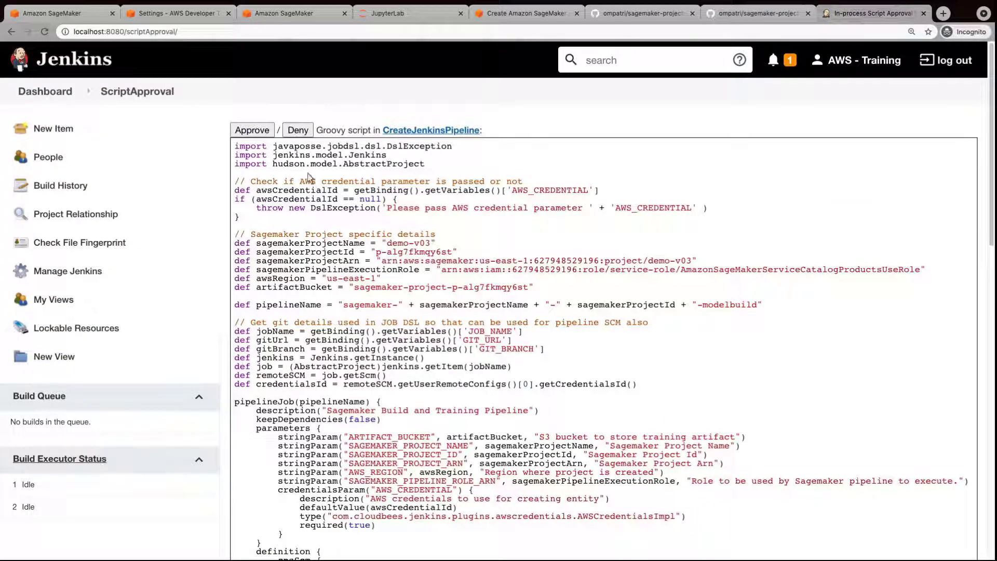
click(254, 134)
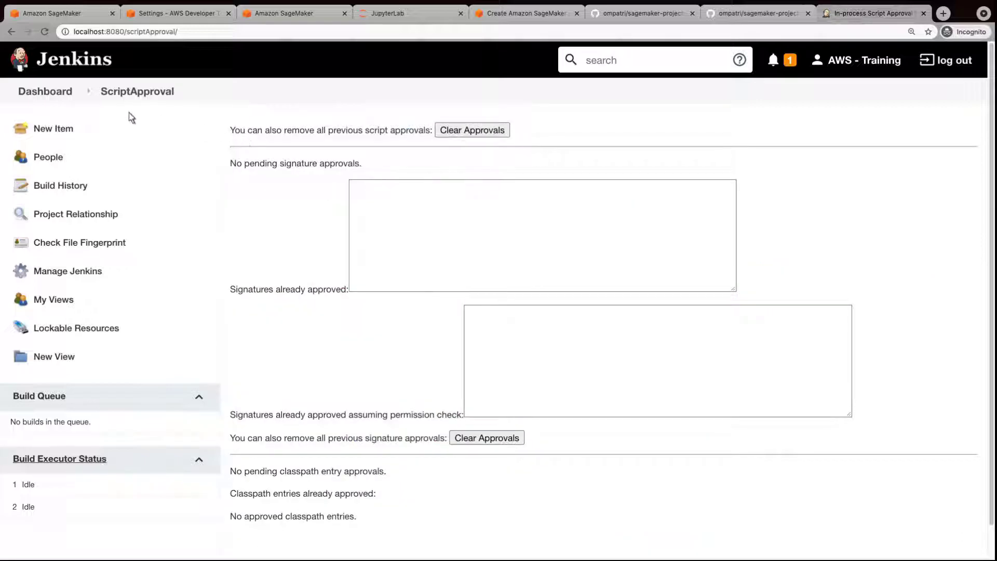
click(48, 96)
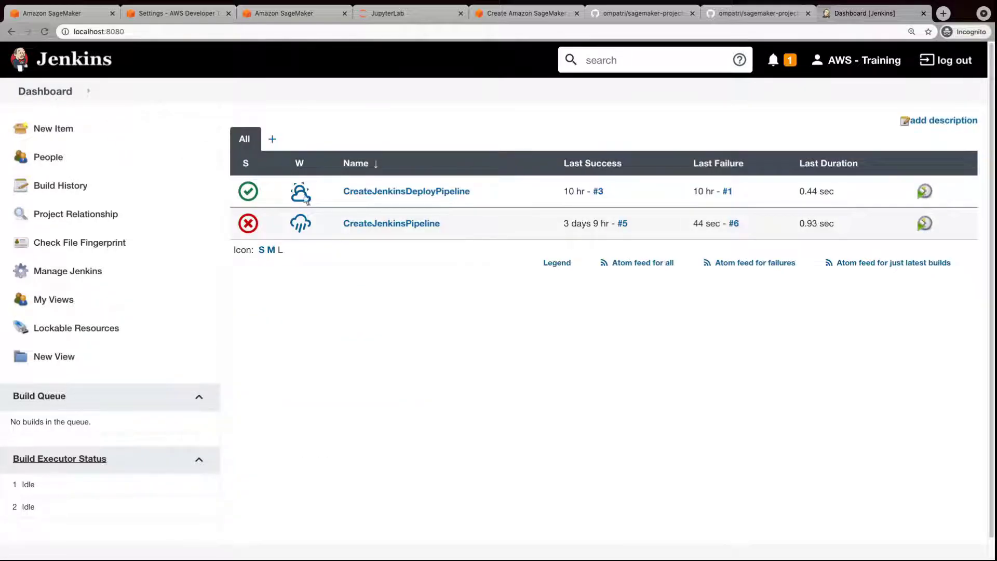
Rerun the CreateJenkinsPipeline seed job with its AWS credential parameter as build #7.
click(386, 225)
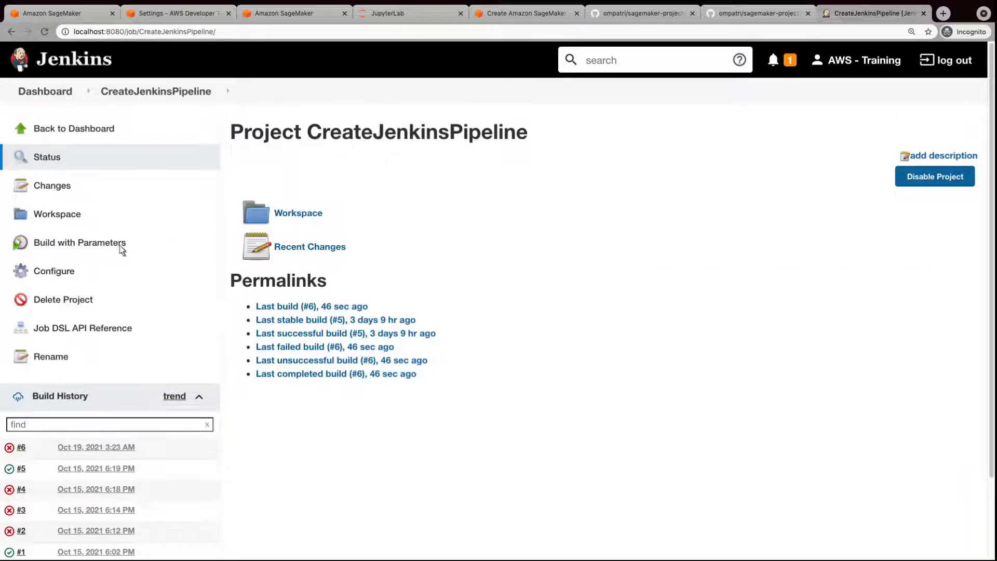
click(74, 253)
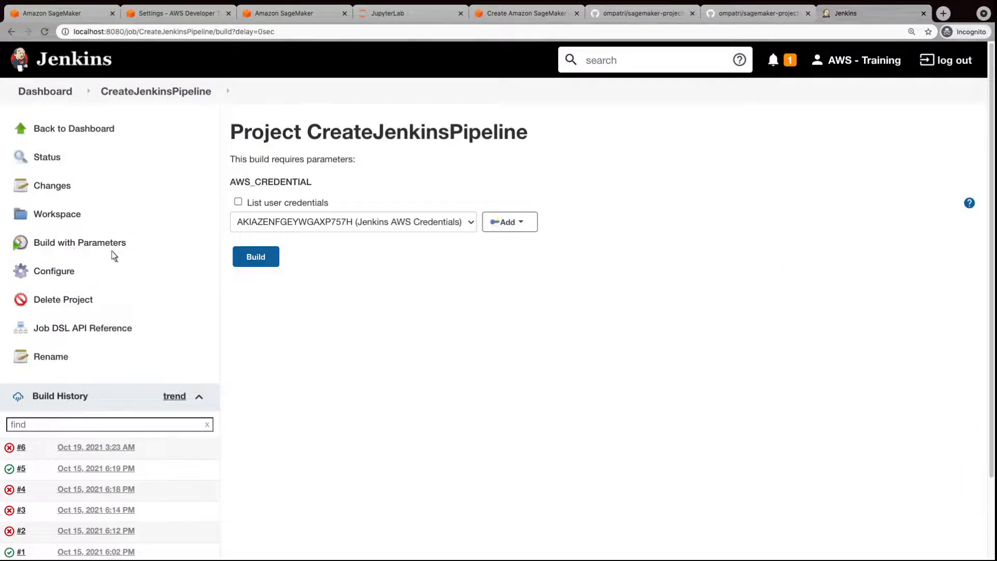
click(271, 264)
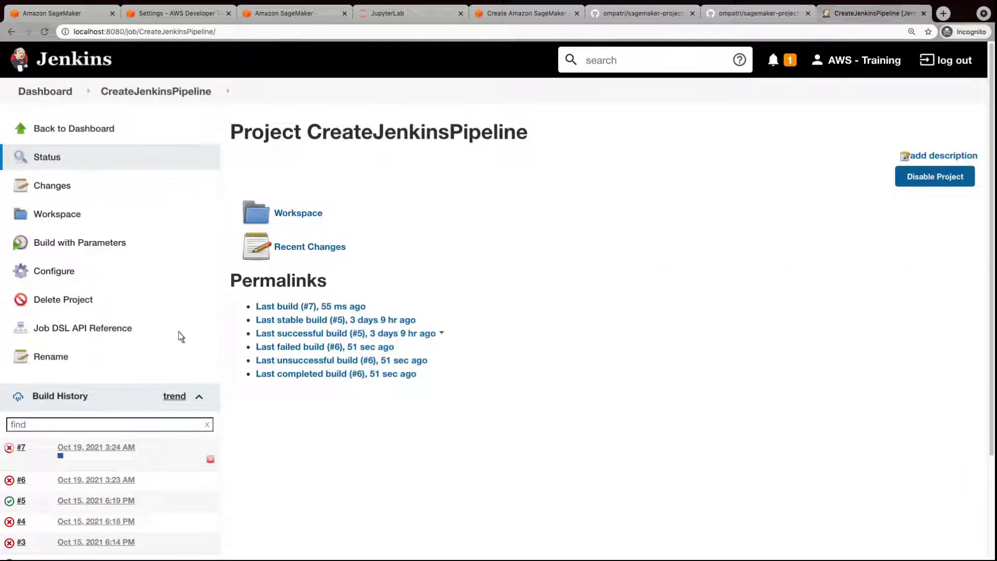
Review build #7's completed sagemaker-demo-v03-p-alg7fkmqy6st-modelbuild pipeline run, then return to SageMaker Studio.
click(23, 449)
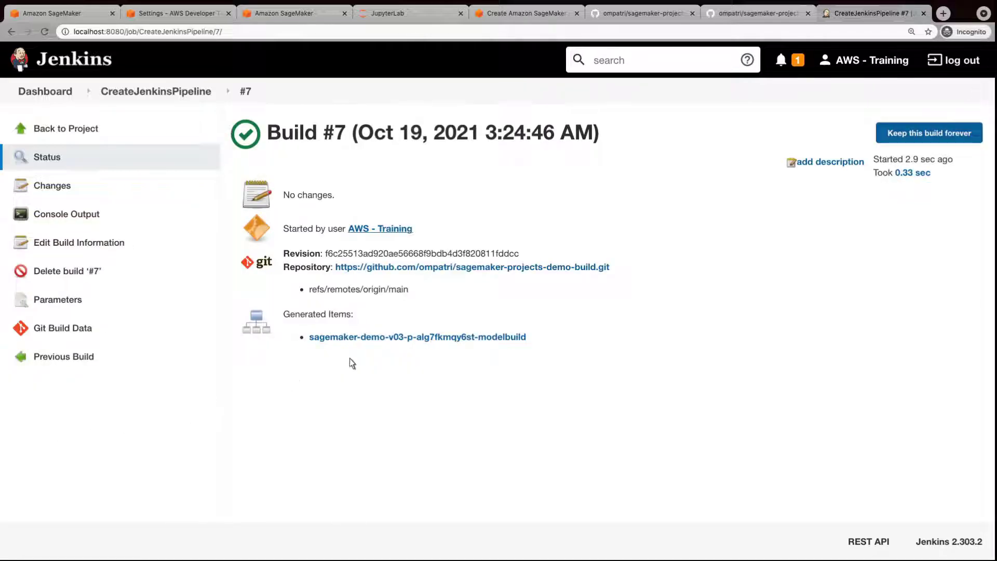
click(410, 337)
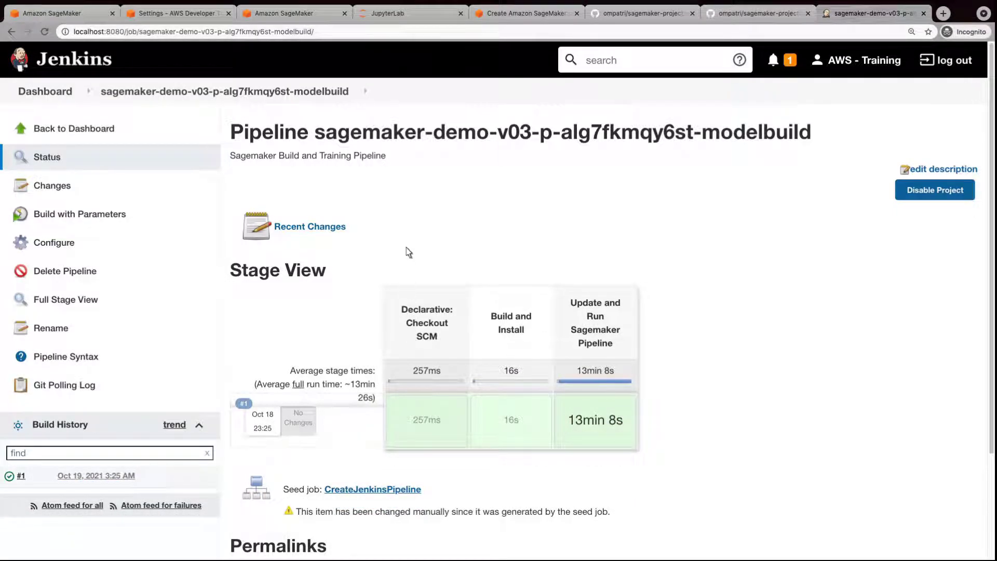
click(397, 15)
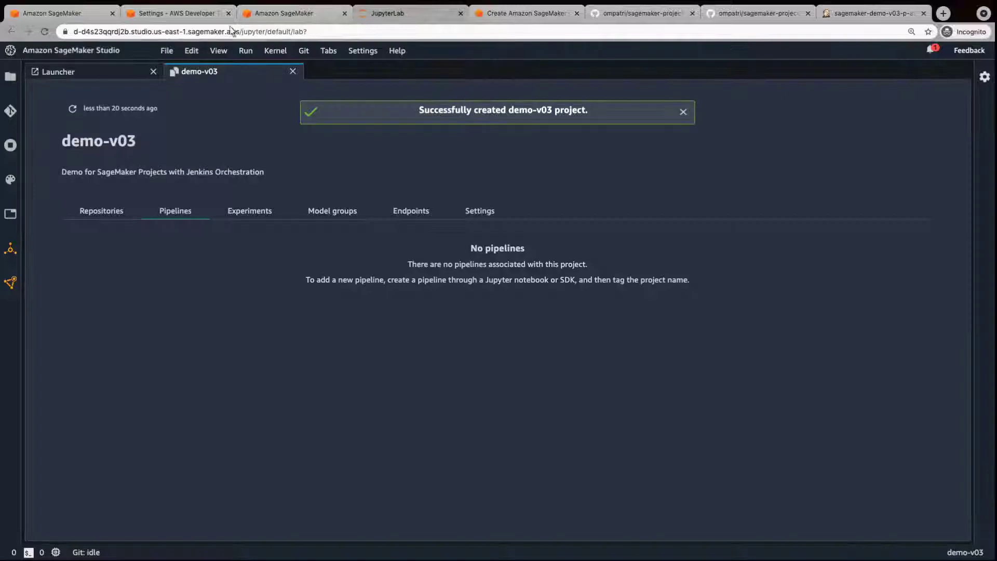
Refresh the pipeline list and view demo-v03-p-alg7fkmqy6st's succeeded execution as a step graph.
click(45, 31)
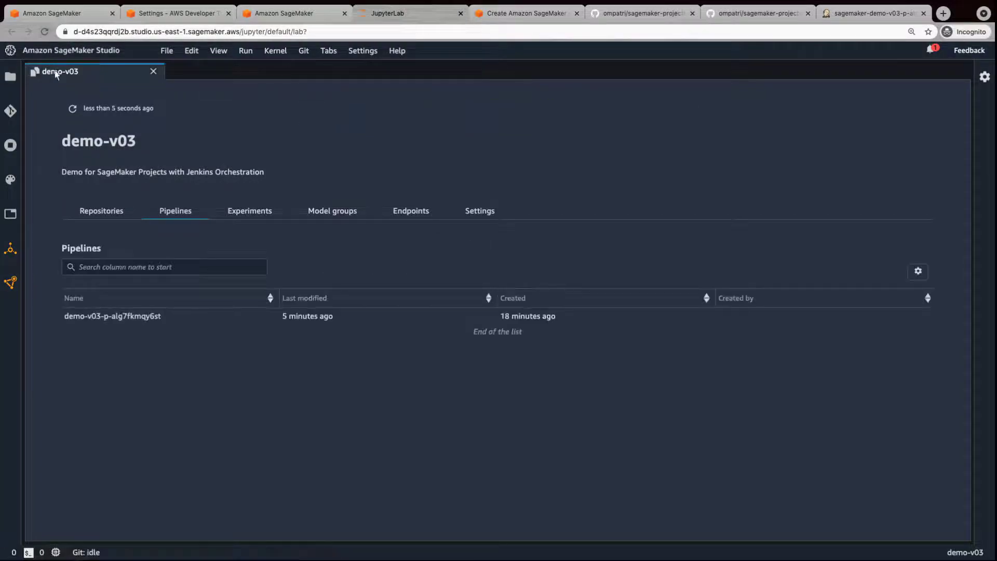
double_click(111, 320)
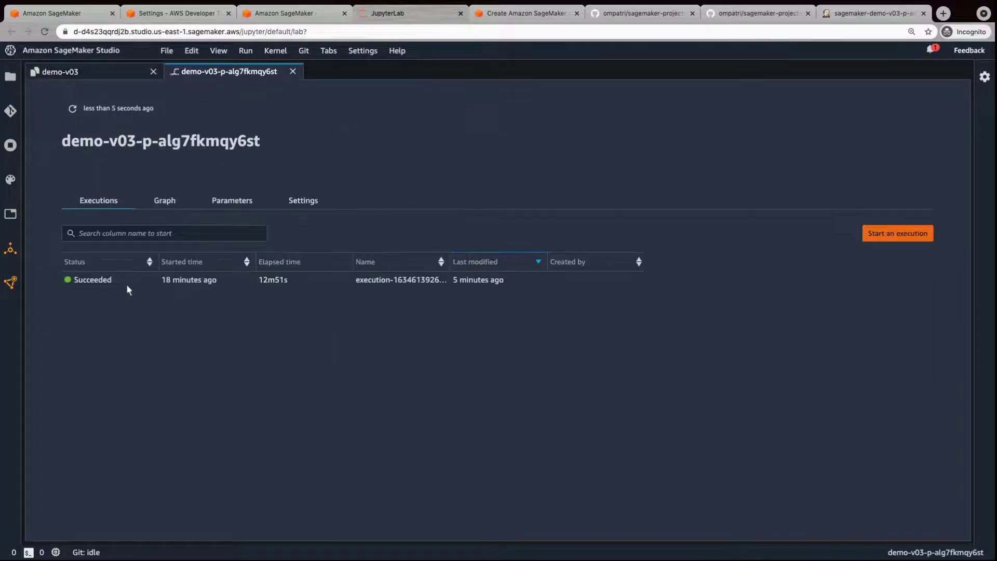
click(162, 207)
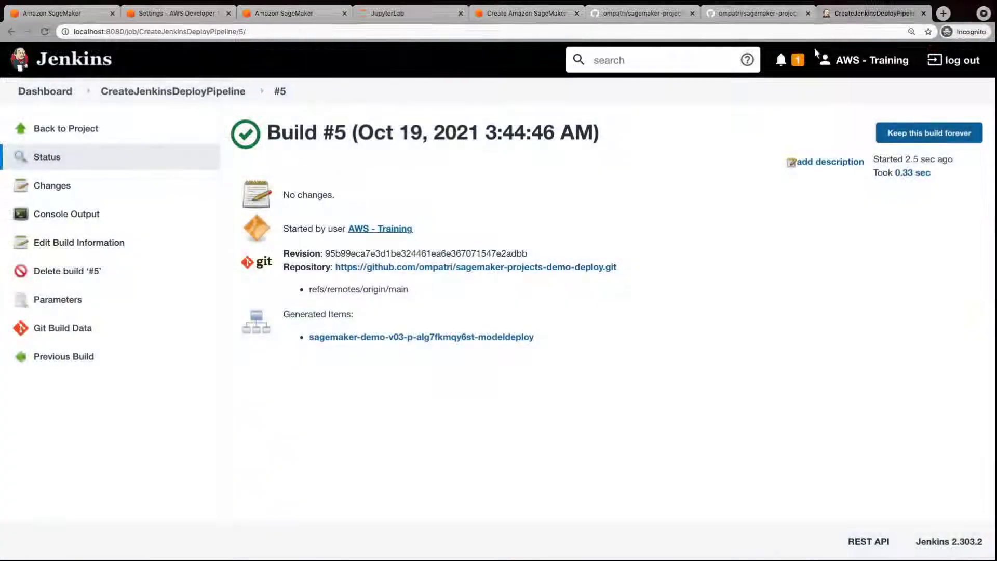
Open the sagemaker-demo-v03-p-alg7fkmqy6st-modeldeploy pipeline listed under build #5's Generated Items.
click(414, 340)
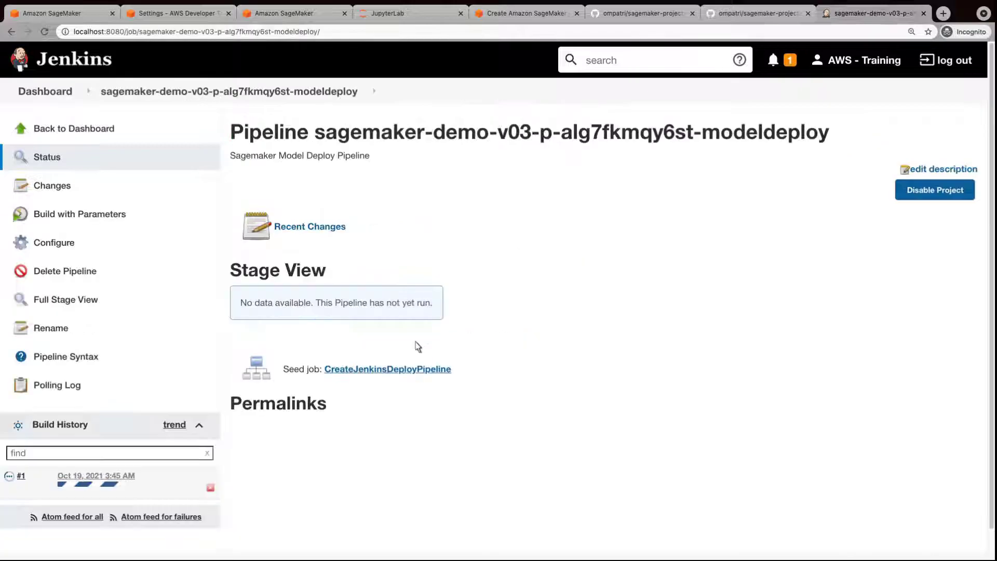
Find the 'No approved ModelPackage' error in modeldeploy build #1's console log, then return to Studio.
click(21, 476)
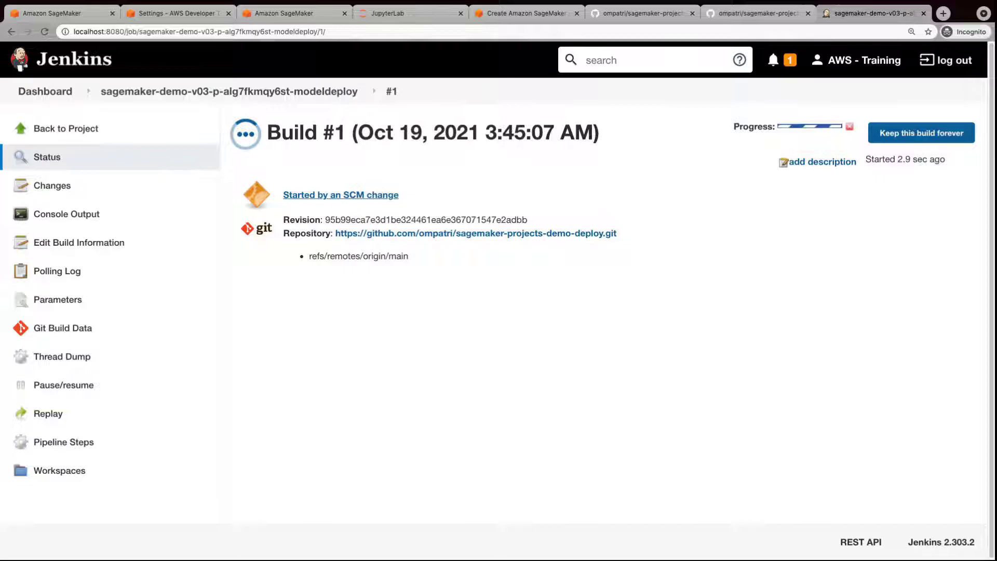
click(64, 224)
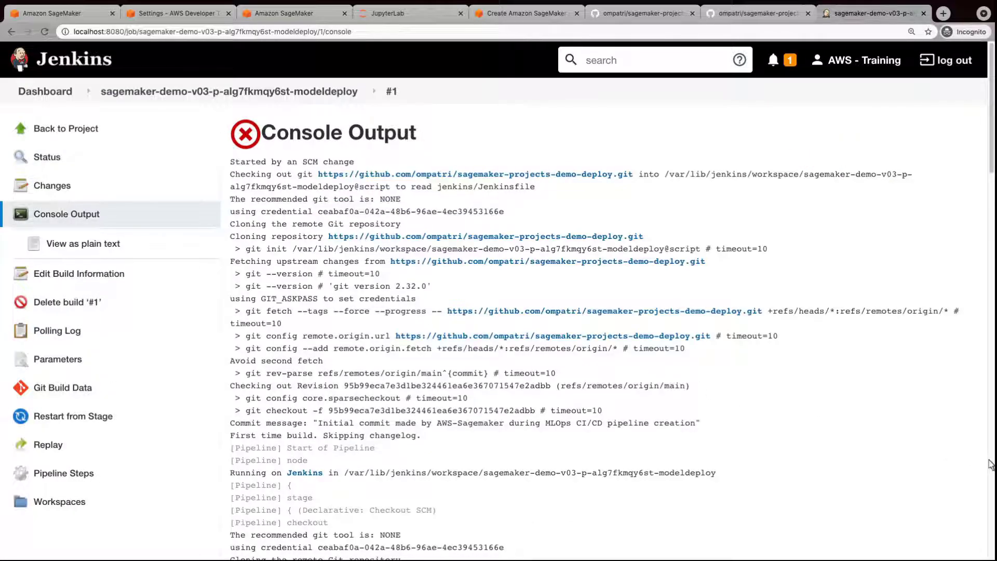
drag(992, 461, 991, 442)
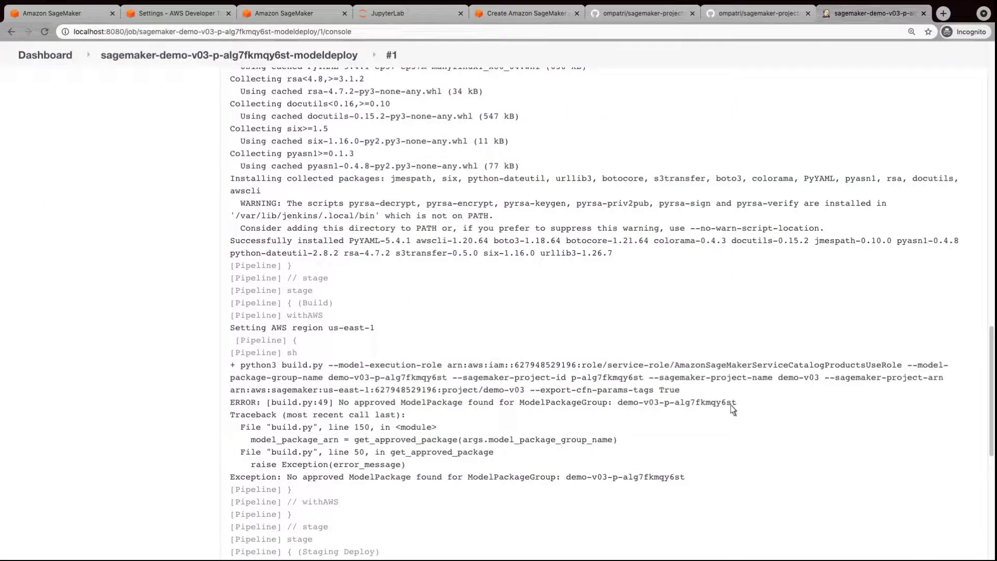
drag(737, 403, 339, 403)
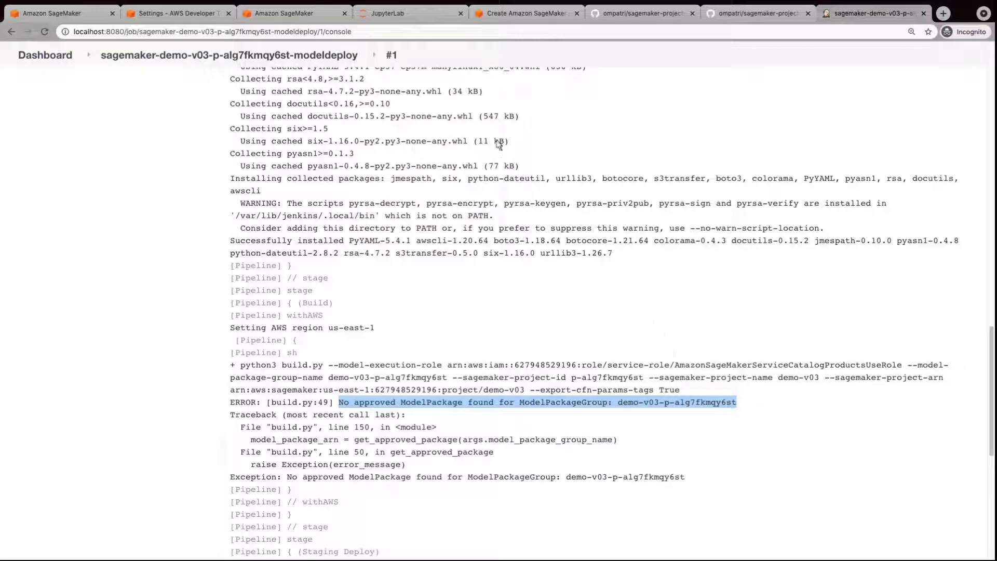
click(391, 16)
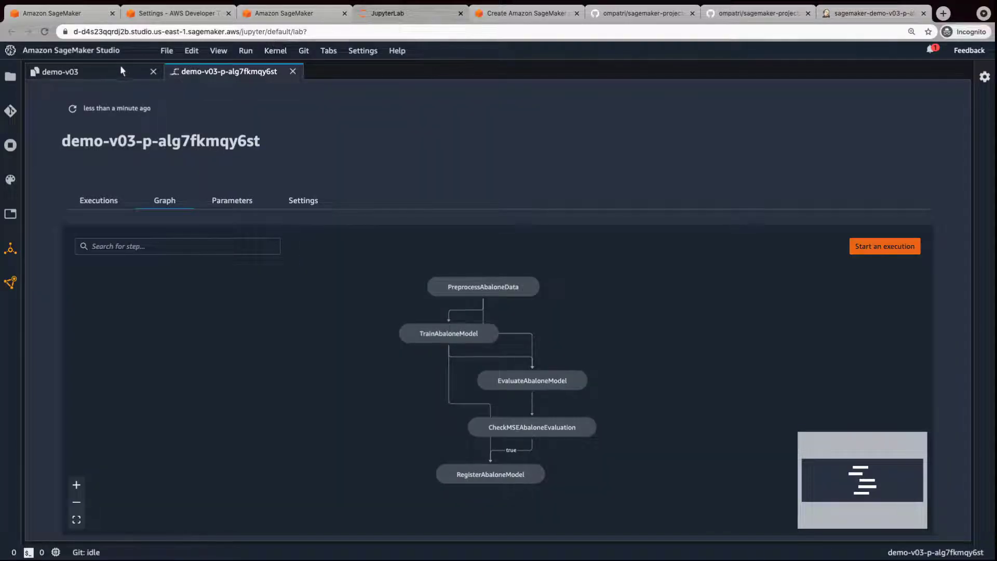
Open Version 1 in project demo-v03's demo-v03-p-alg7fkmqy6st model group.
click(60, 76)
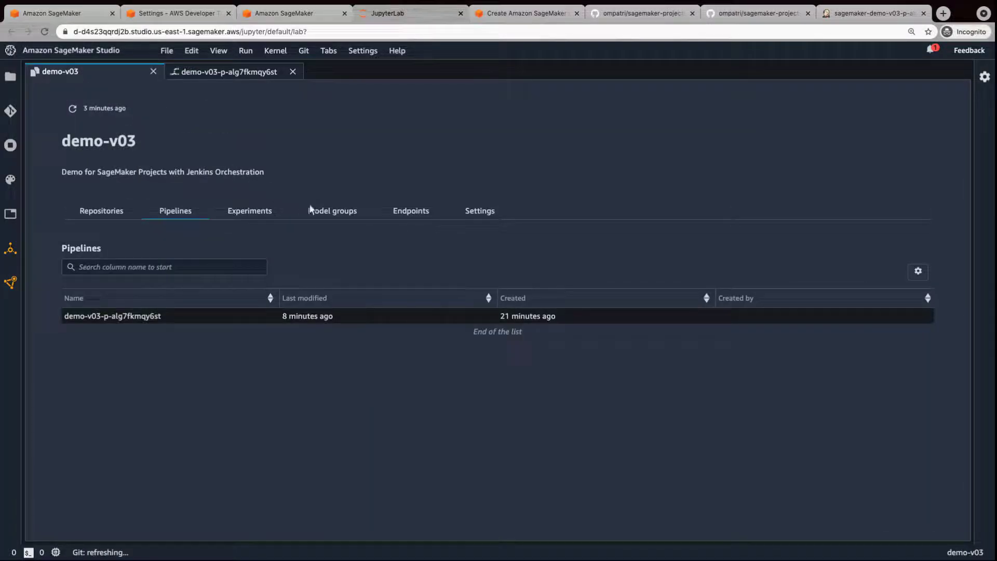
click(335, 213)
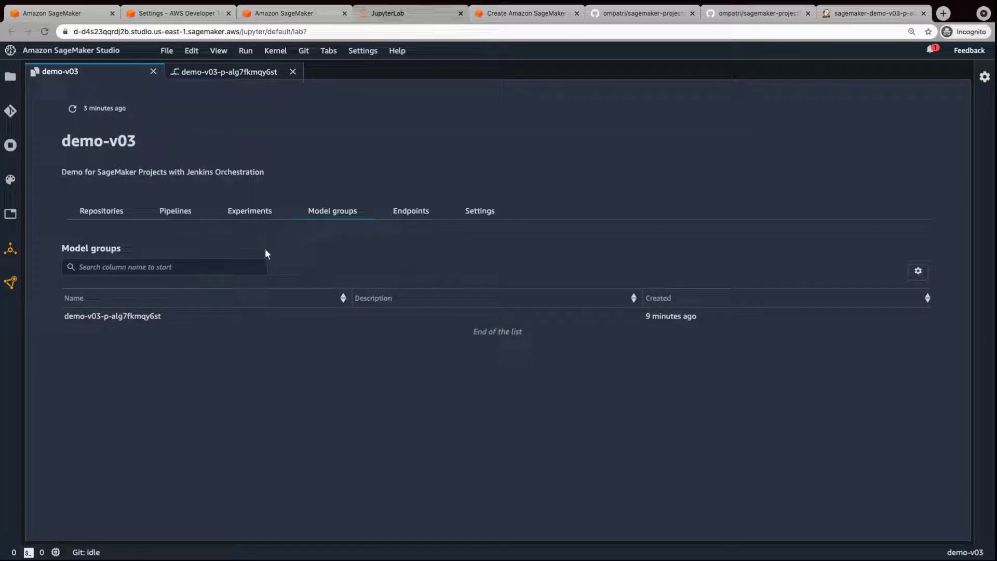
double_click(115, 318)
double_click(66, 263)
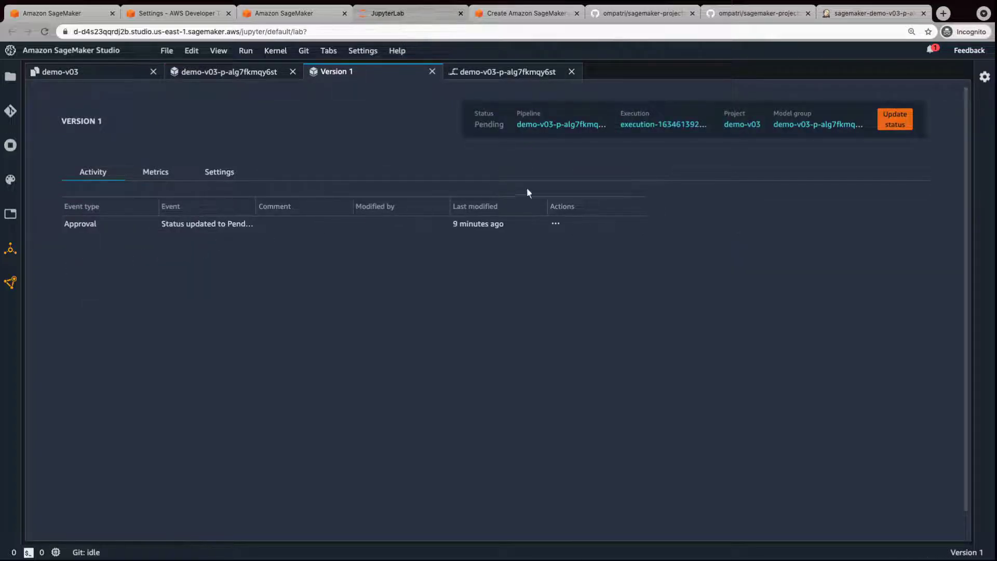
Set Version 1's status to Approved with comment 'Approved', then go back to Jenkins.
click(895, 119)
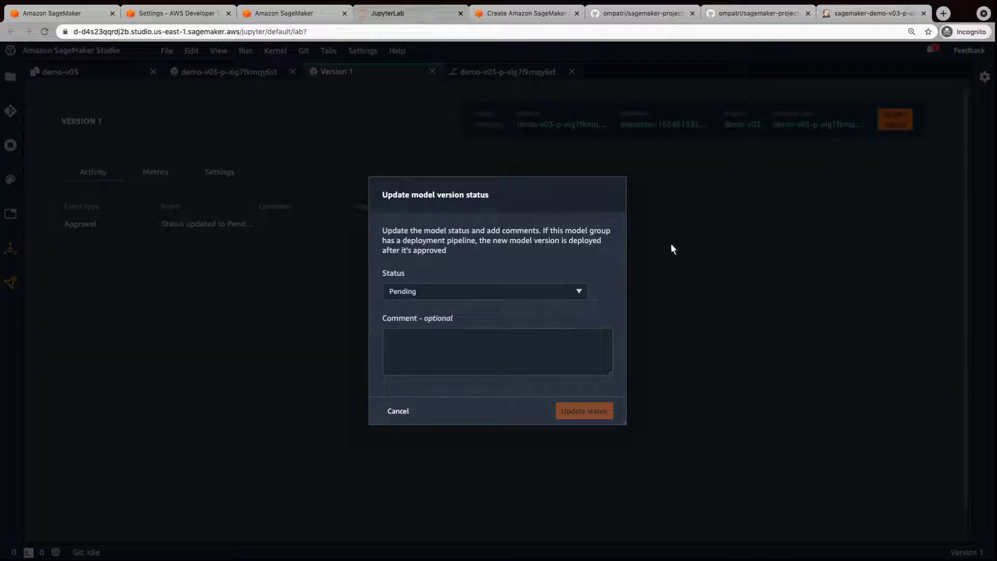
click(580, 292)
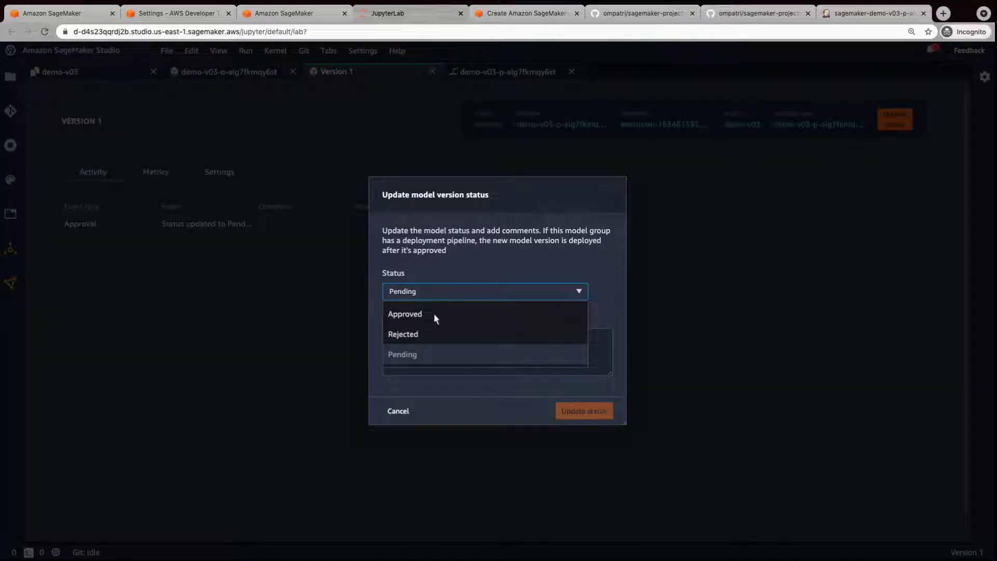
click(405, 315)
click(406, 322)
text(Approved)
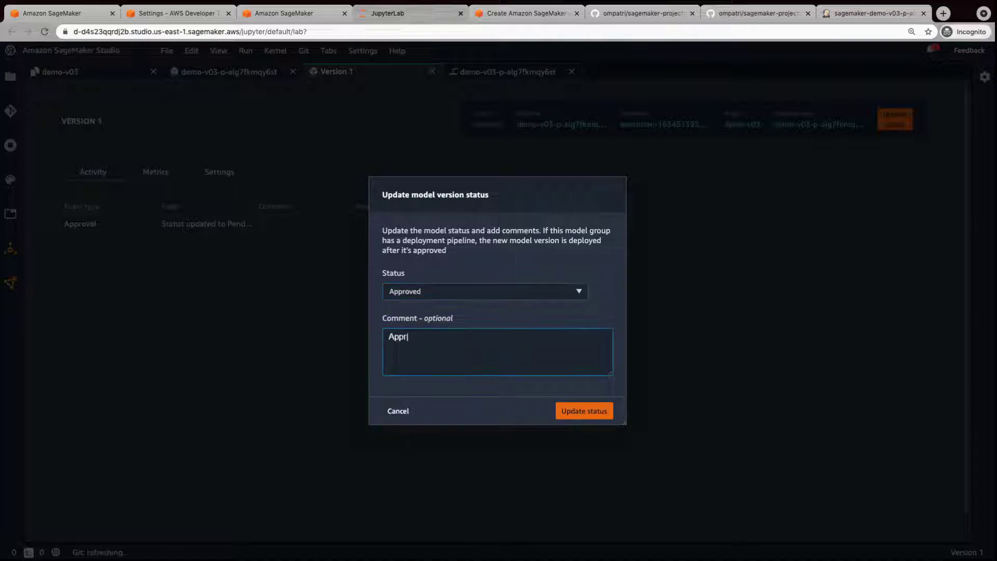
click(583, 416)
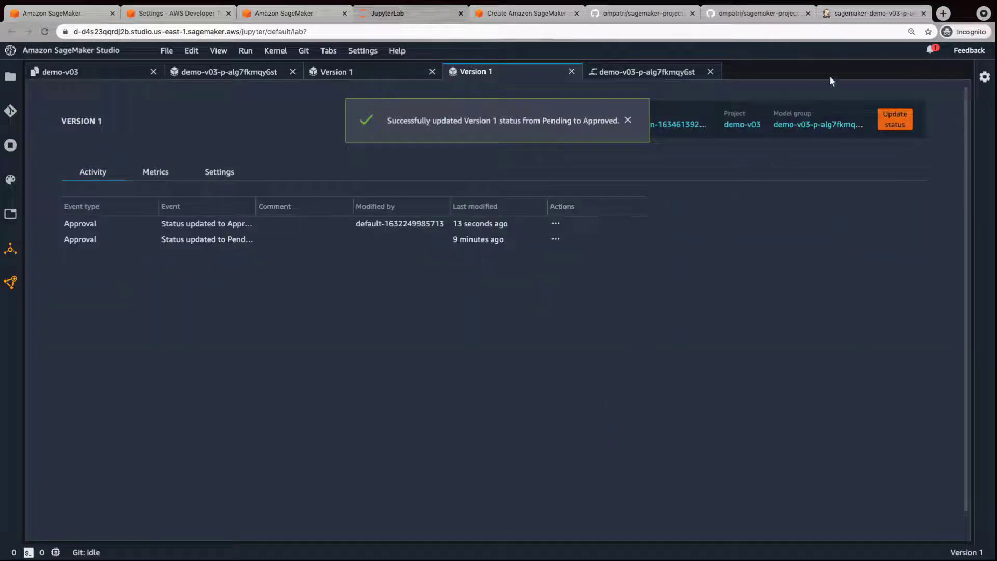
click(873, 15)
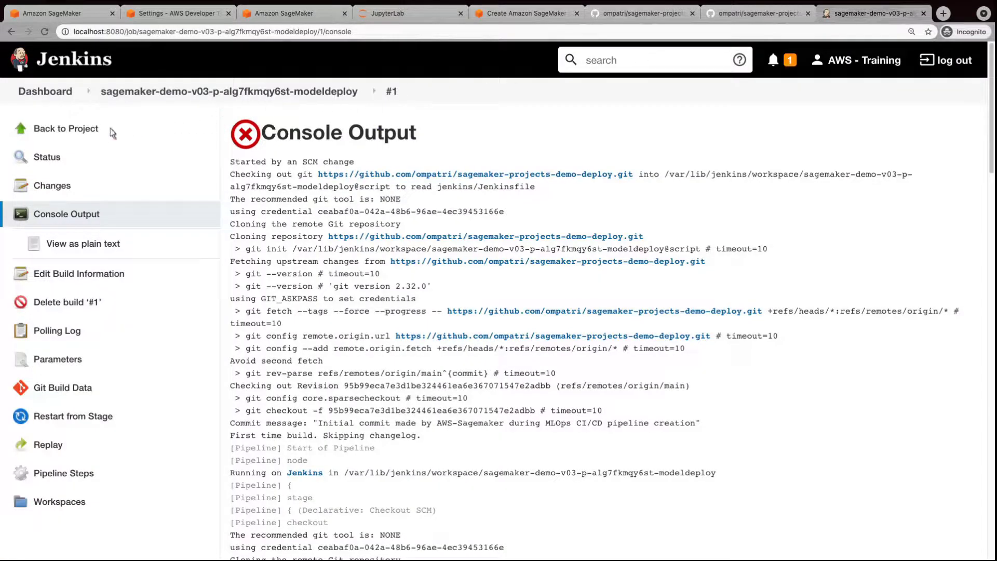
Rebuild the CreateJenkinsDeployPipeline seed job as build #6 and open its regenerated modeldeploy pipeline.
click(60, 131)
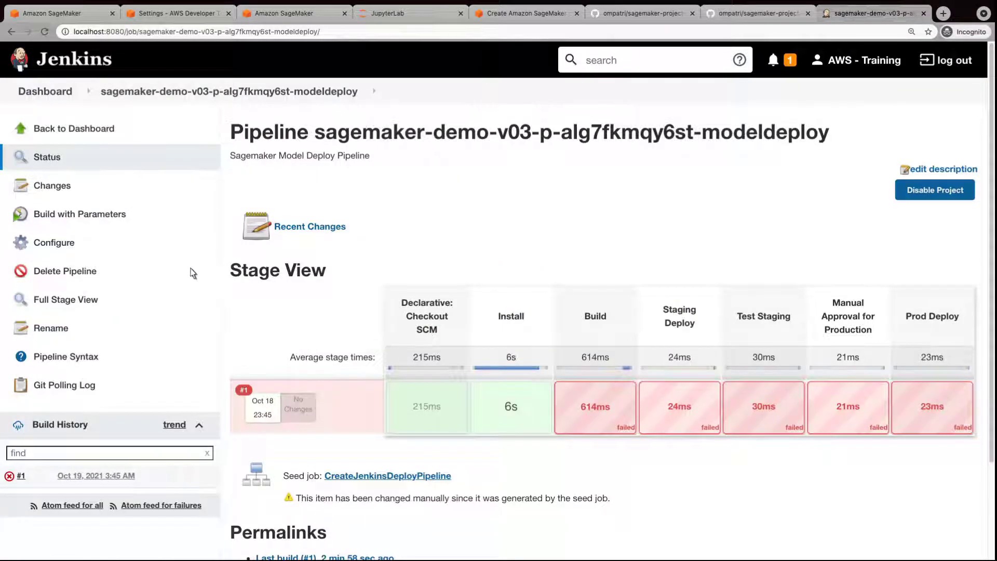
click(394, 477)
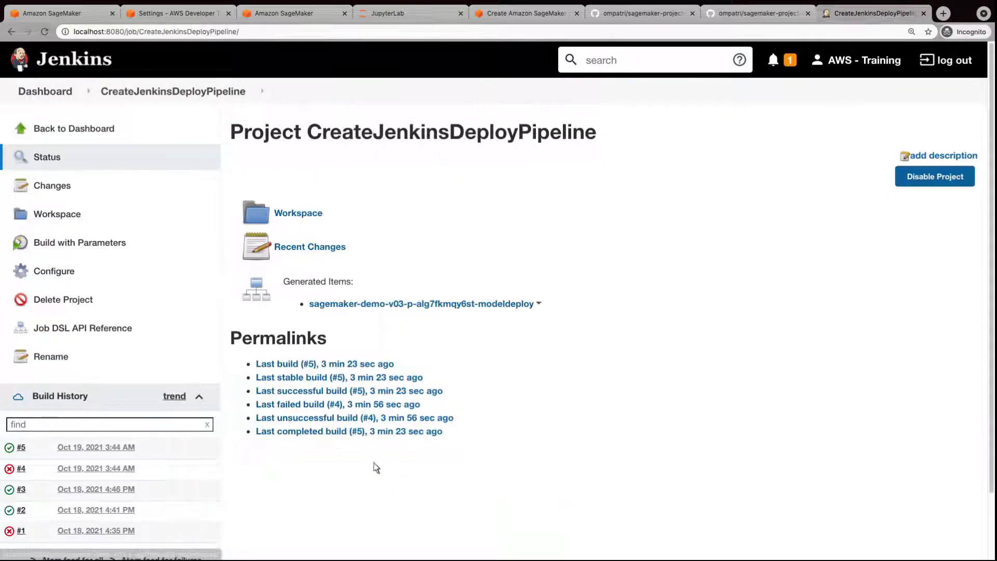
click(75, 253)
click(250, 263)
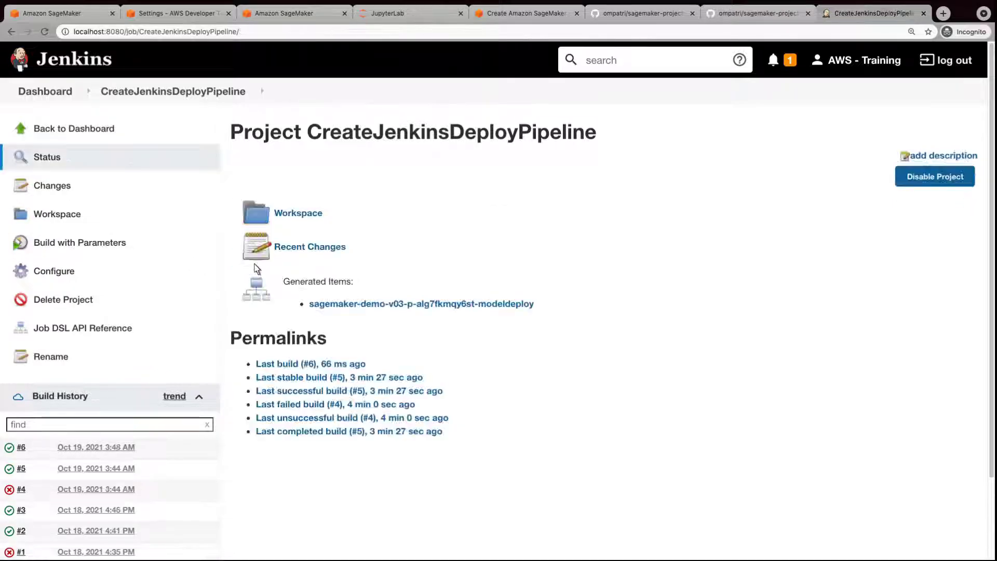
click(21, 448)
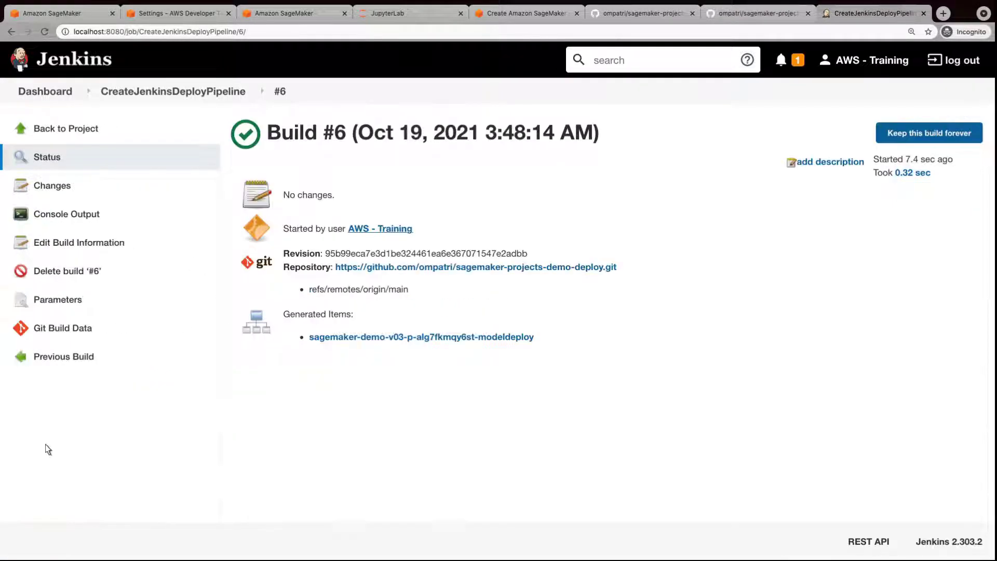
click(425, 338)
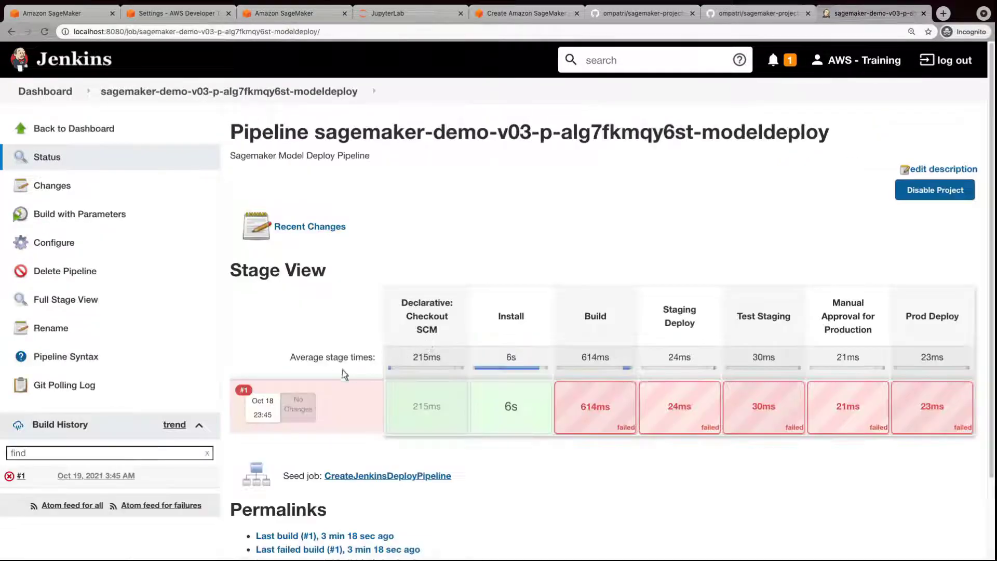
Delete failed build #1 and reopen the modeldeploy pipeline's stage view showing run #2.
click(32, 479)
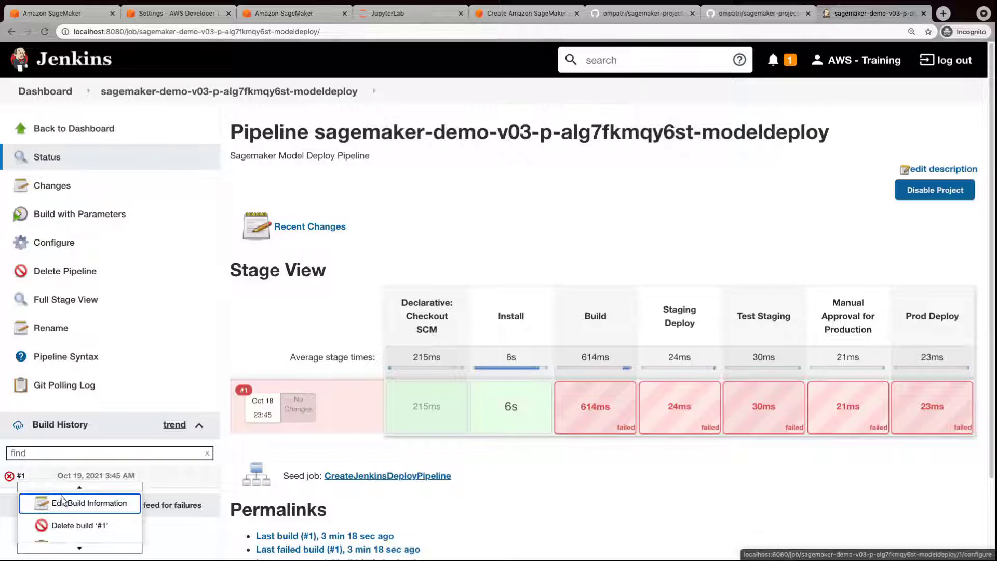
click(78, 526)
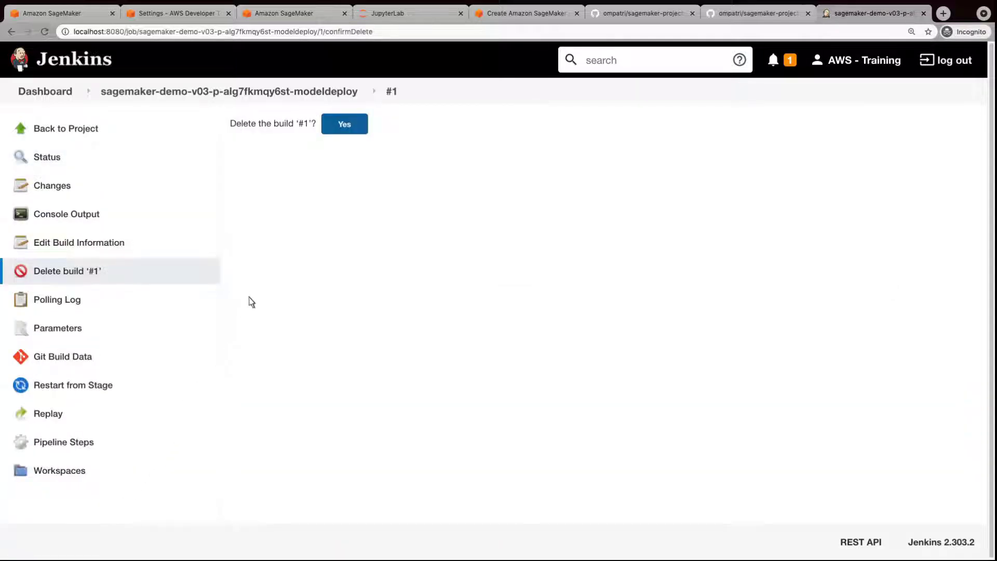
click(345, 125)
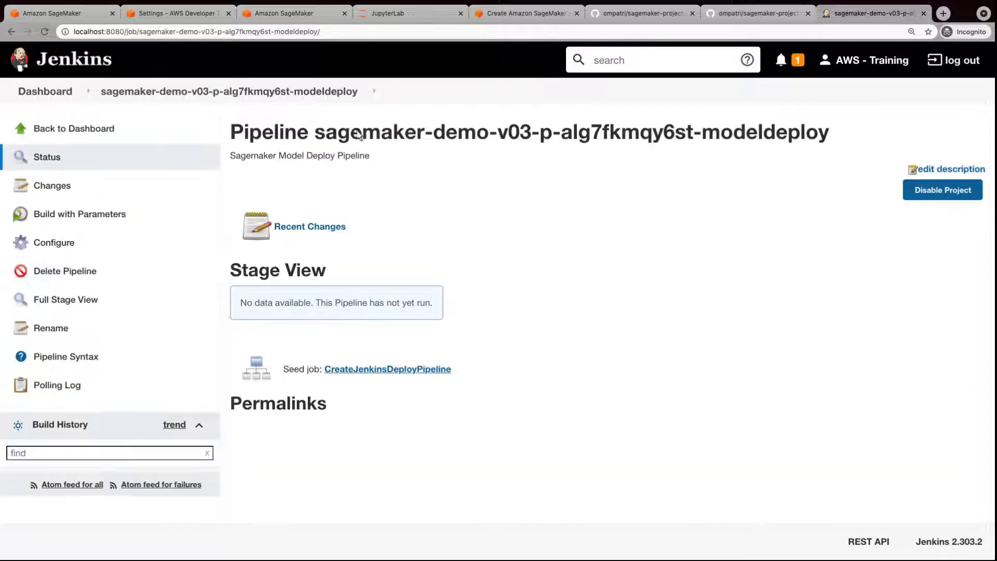
click(387, 369)
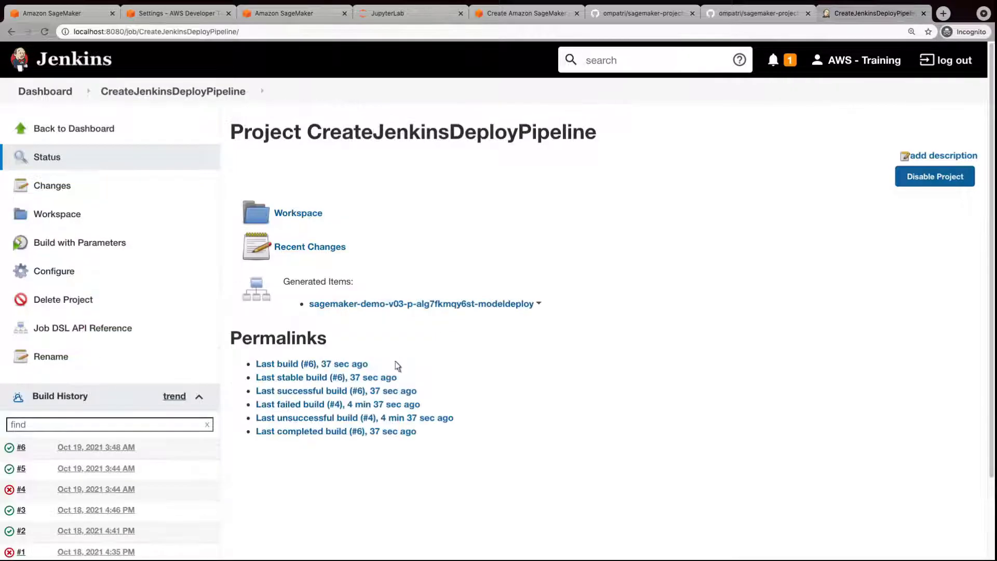
click(427, 307)
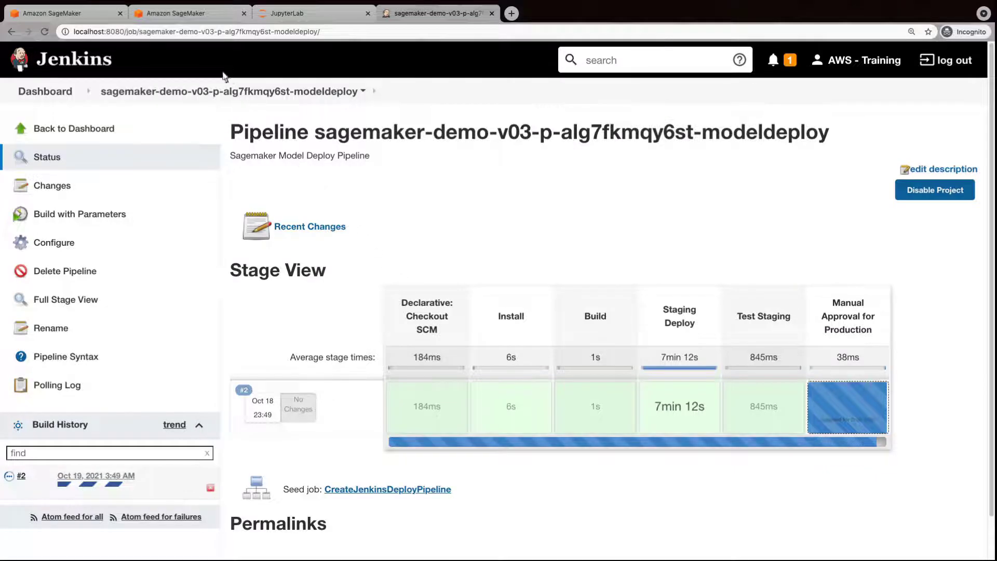
List the SageMaker console's Inference endpoints showing demo-v03-staging InService, then check Studio's Endpoints tab.
click(180, 14)
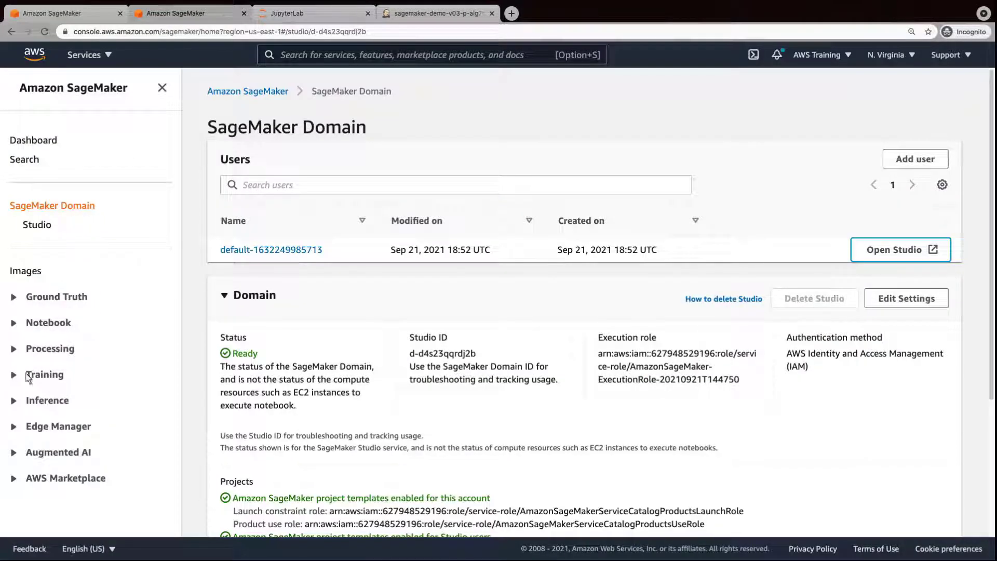
click(13, 404)
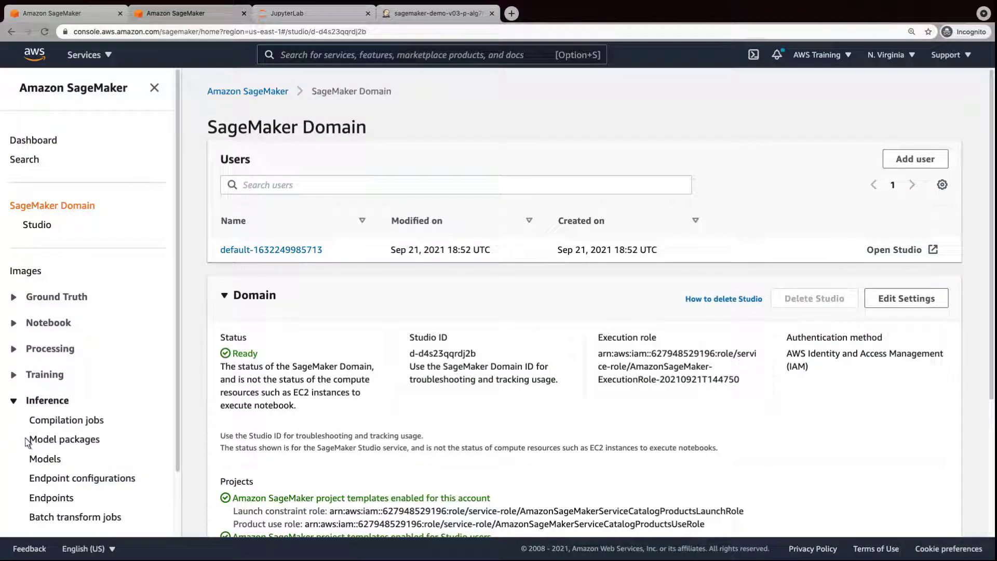
click(51, 498)
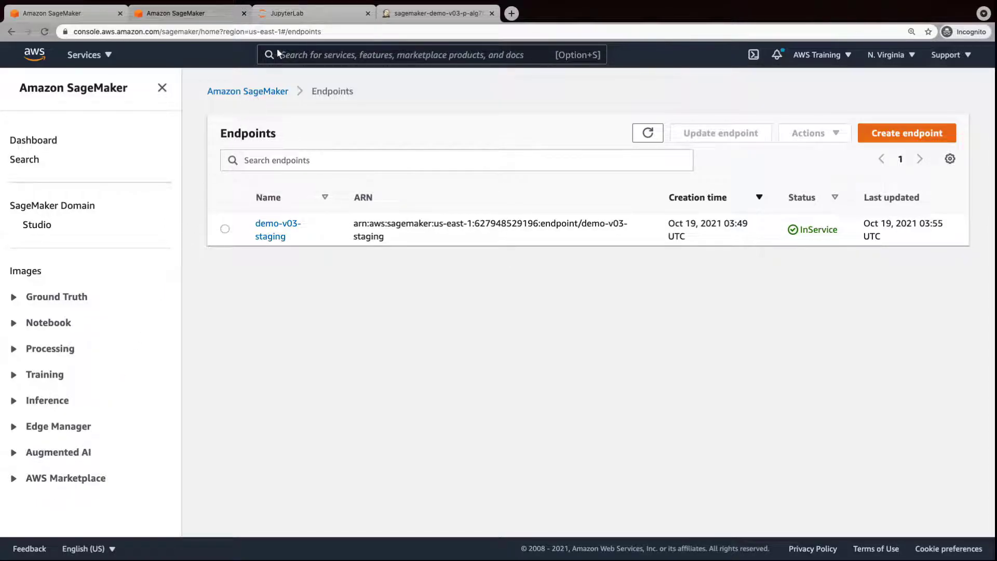
click(293, 21)
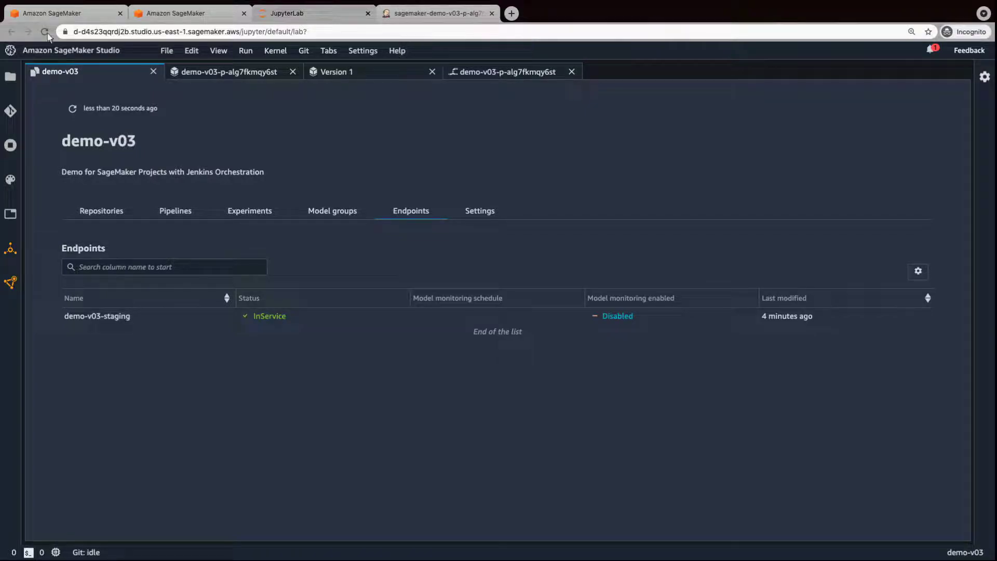
Proceed past run #2's Manual Approval for Production stage so Prod Deploy runs.
click(433, 18)
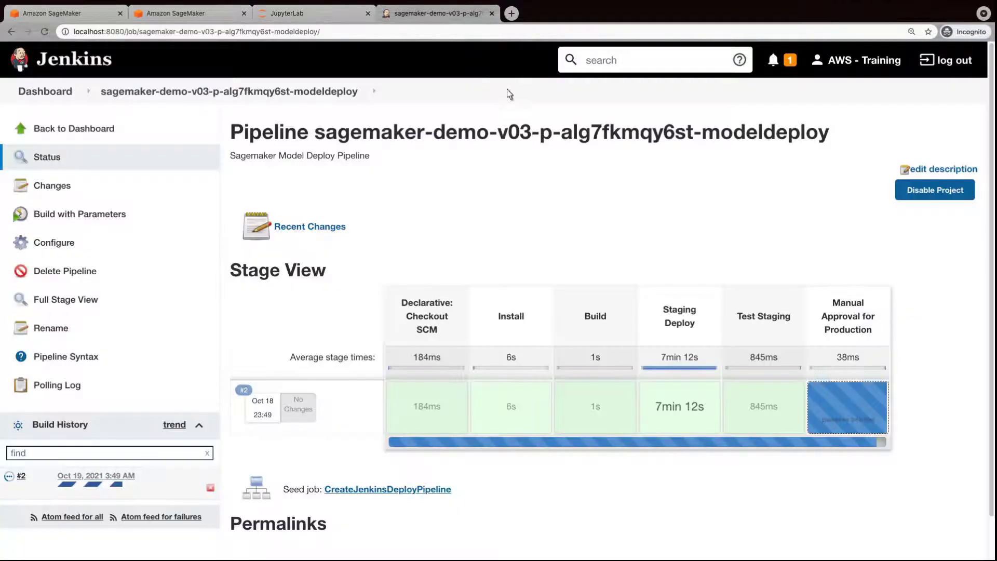
mouse_move(850, 418)
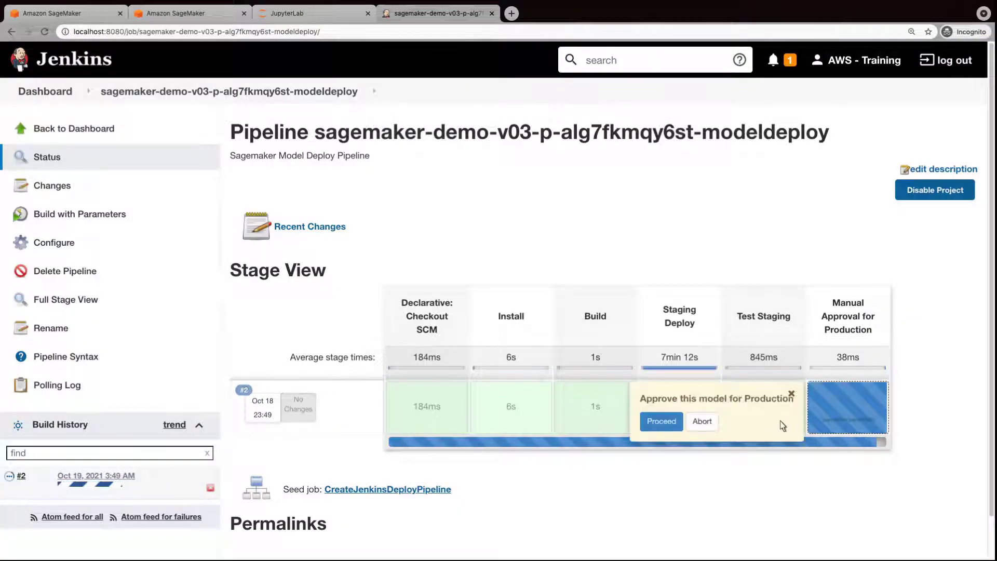
click(661, 422)
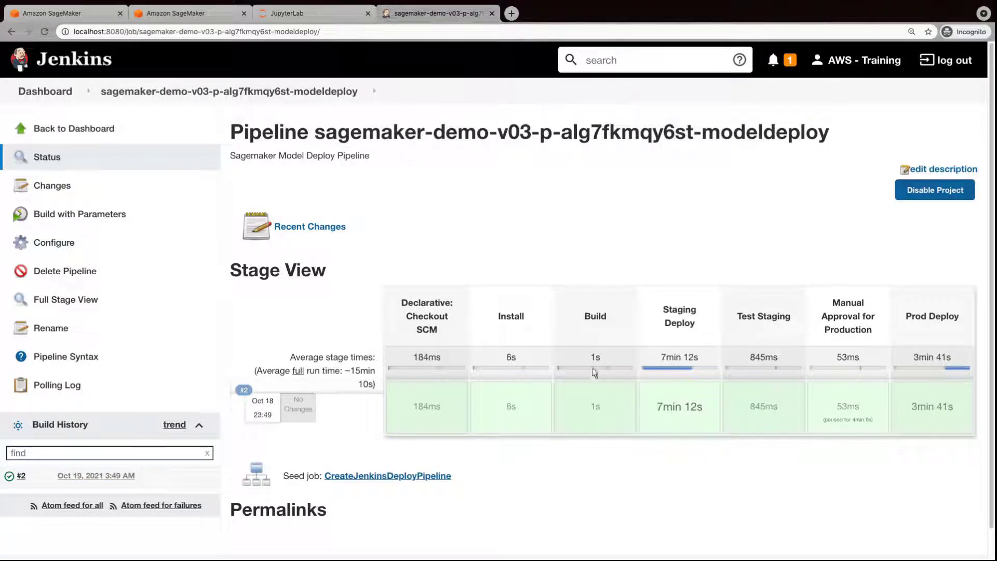
Inspect the InService demo-v03-prod endpoint's details in the console, then view Studio's project endpoints.
click(174, 15)
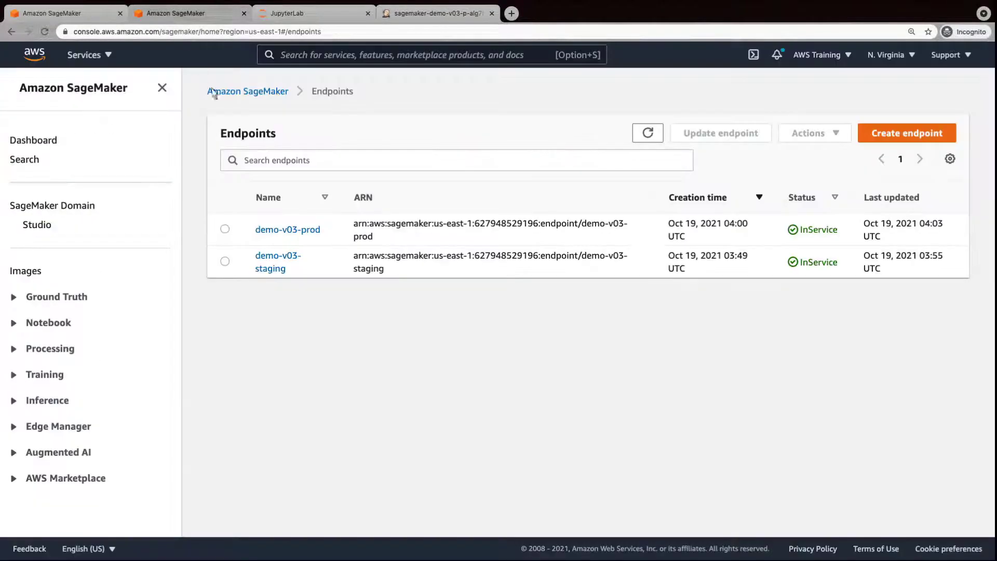
click(288, 232)
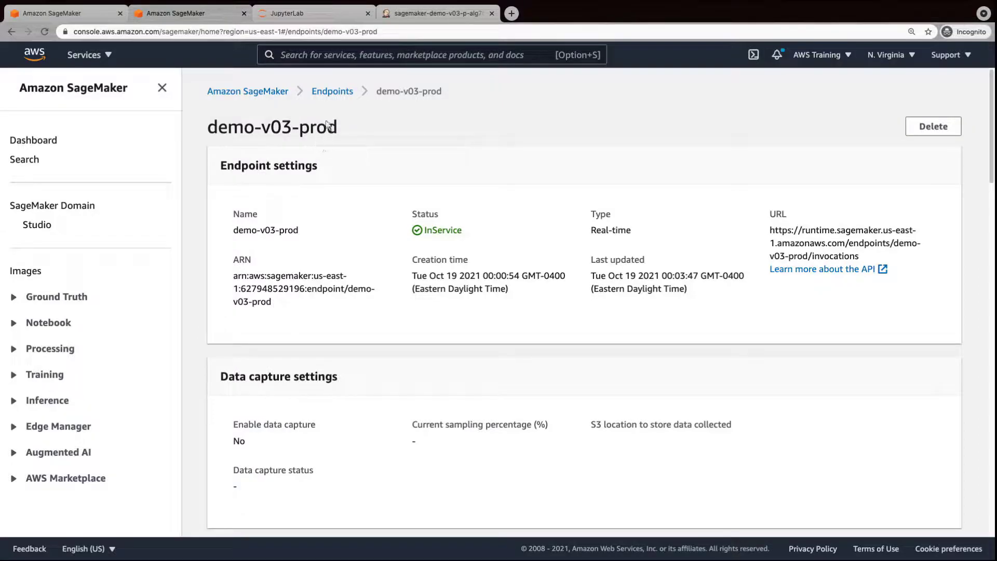
click(333, 94)
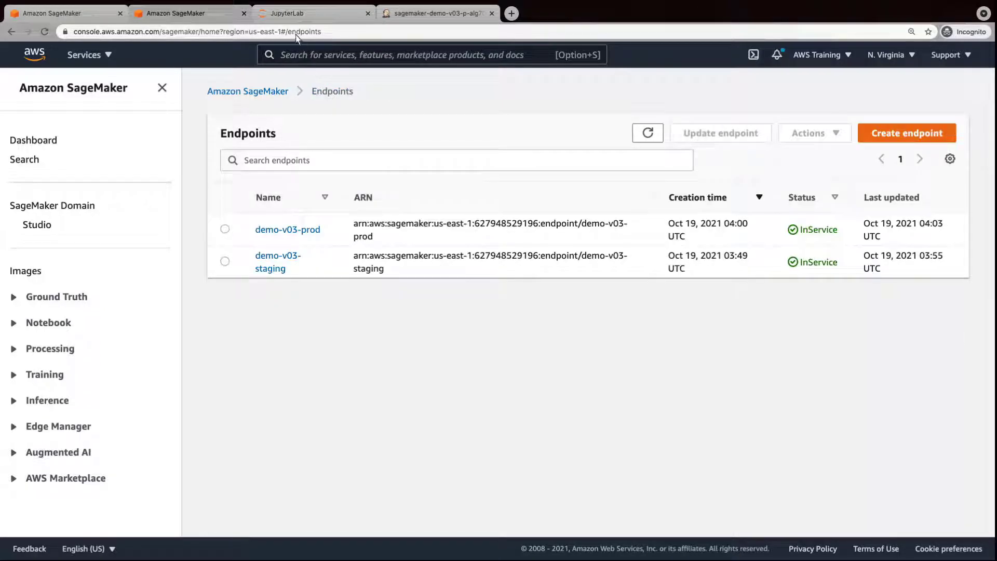
click(286, 19)
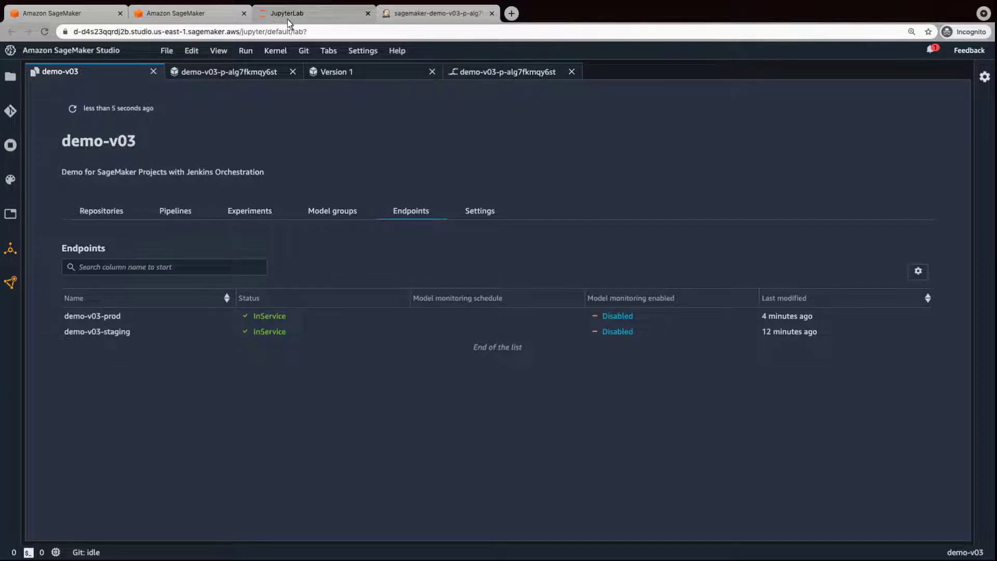
Show demo-v03's Repositories tab listing the modeldeploy and modelbuild repositories.
click(102, 215)
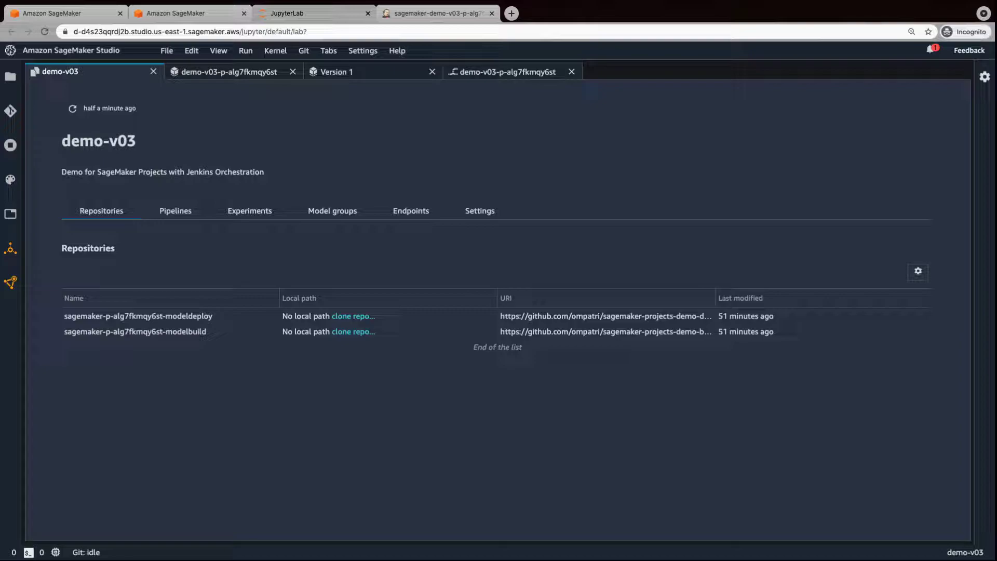